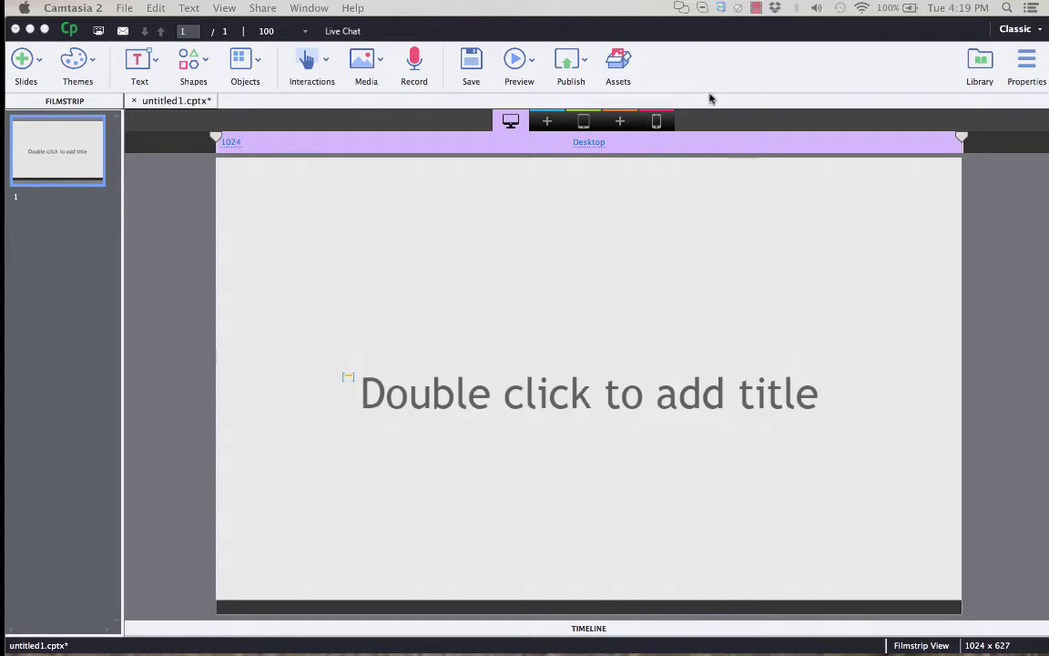
Open the Assets library and look over its categories, from Cutout People to Navigation Players.
left_click(618, 60)
left_click(618, 60)
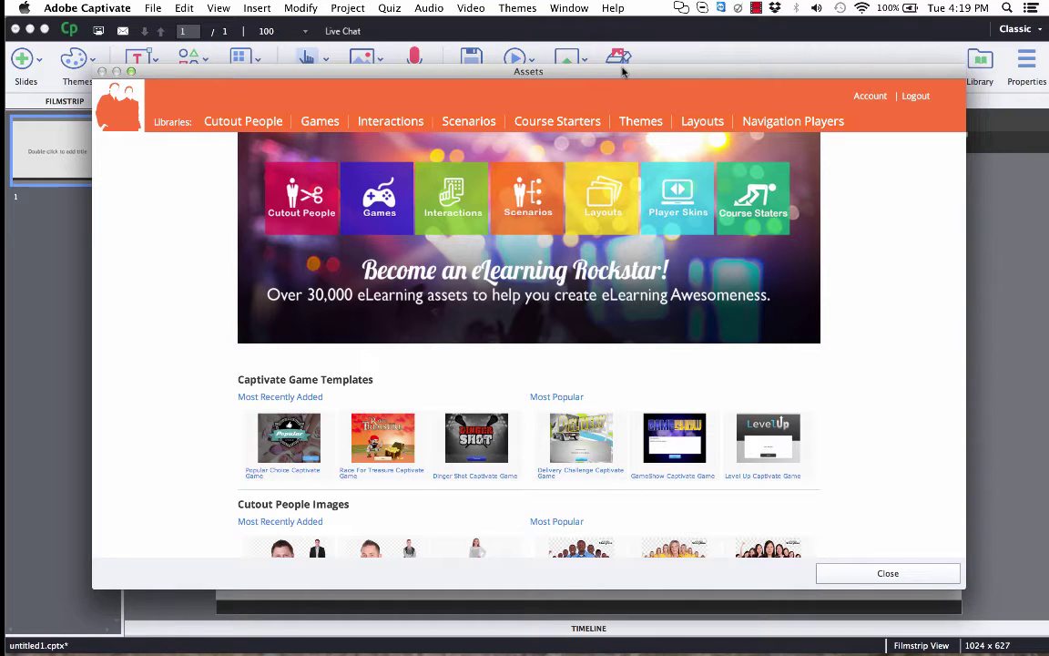
mouse_move(214, 126)
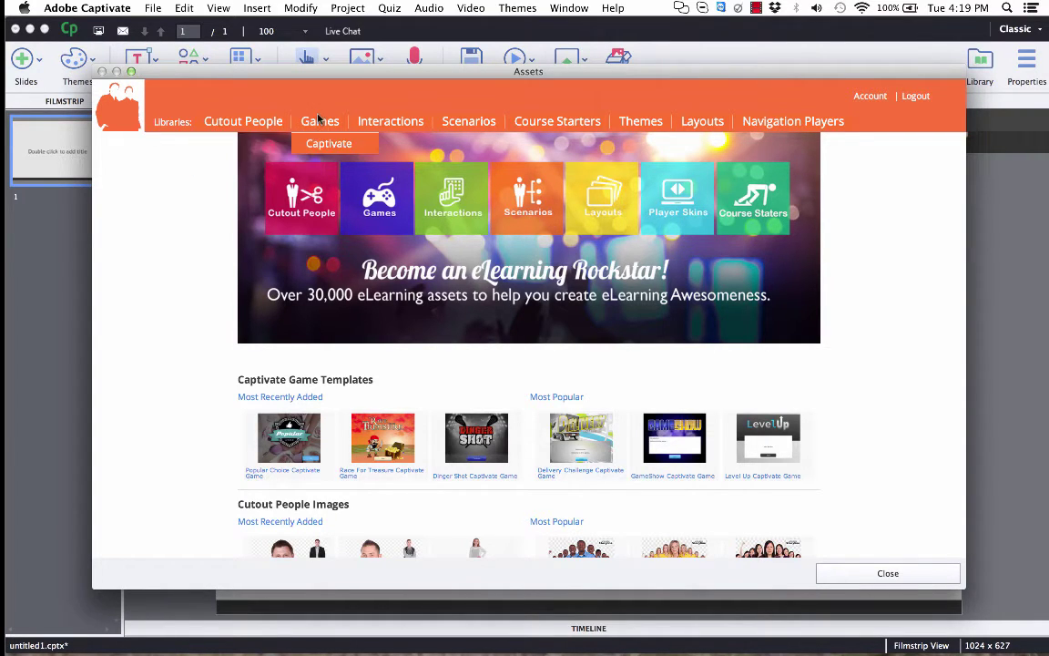
mouse_move(388, 126)
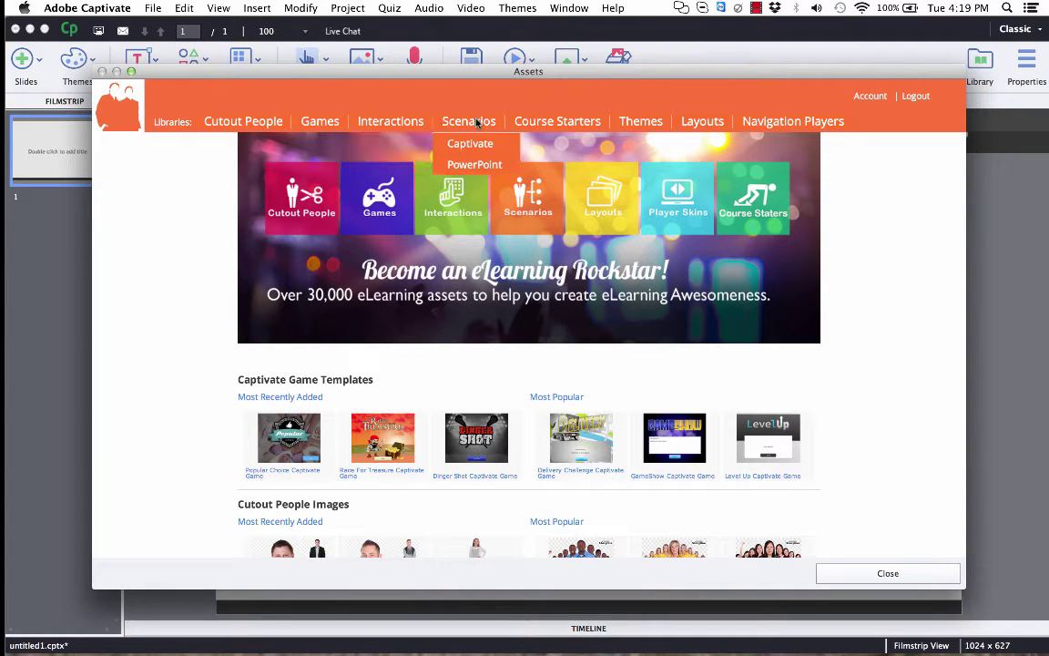
mouse_move(566, 120)
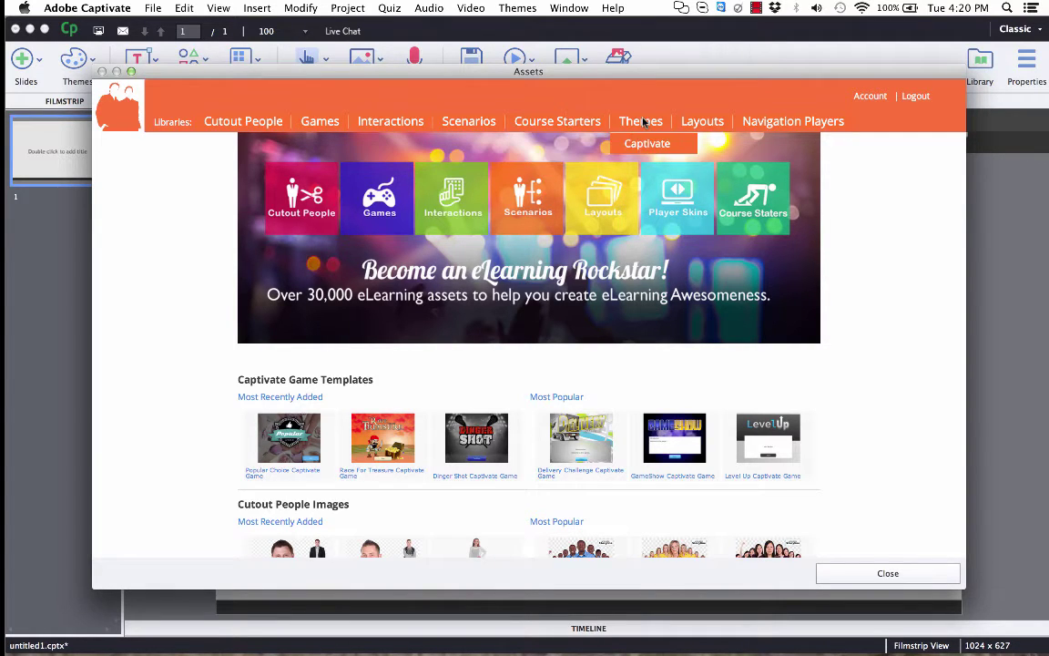
mouse_move(703, 123)
mouse_move(772, 132)
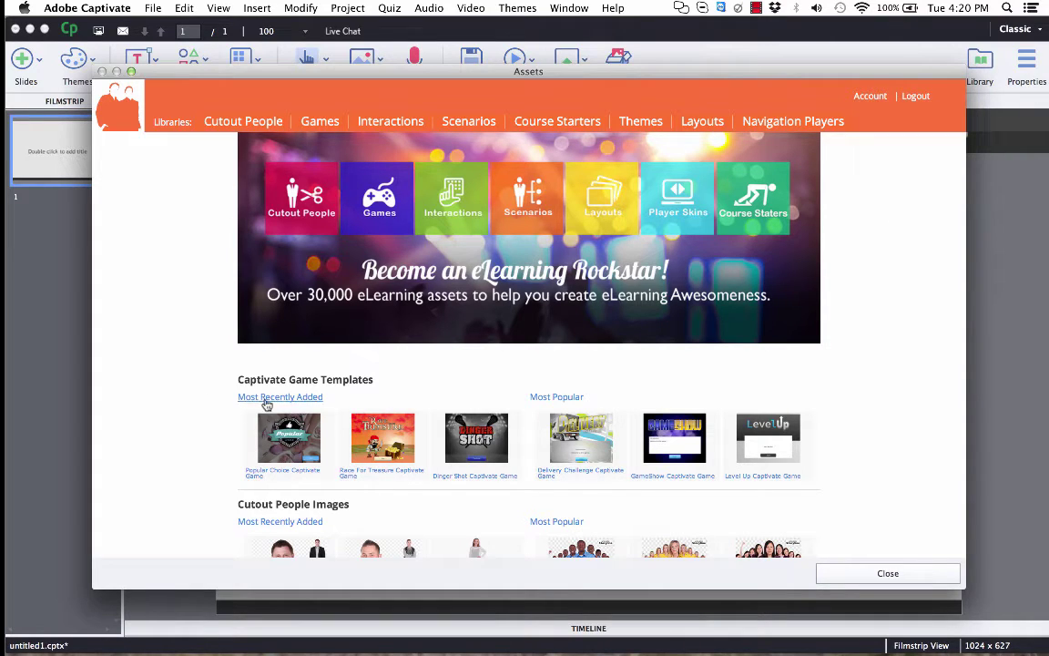
View the most recently added Cutout People images and return to the Assets home page.
scroll(266, 404, "down", 3)
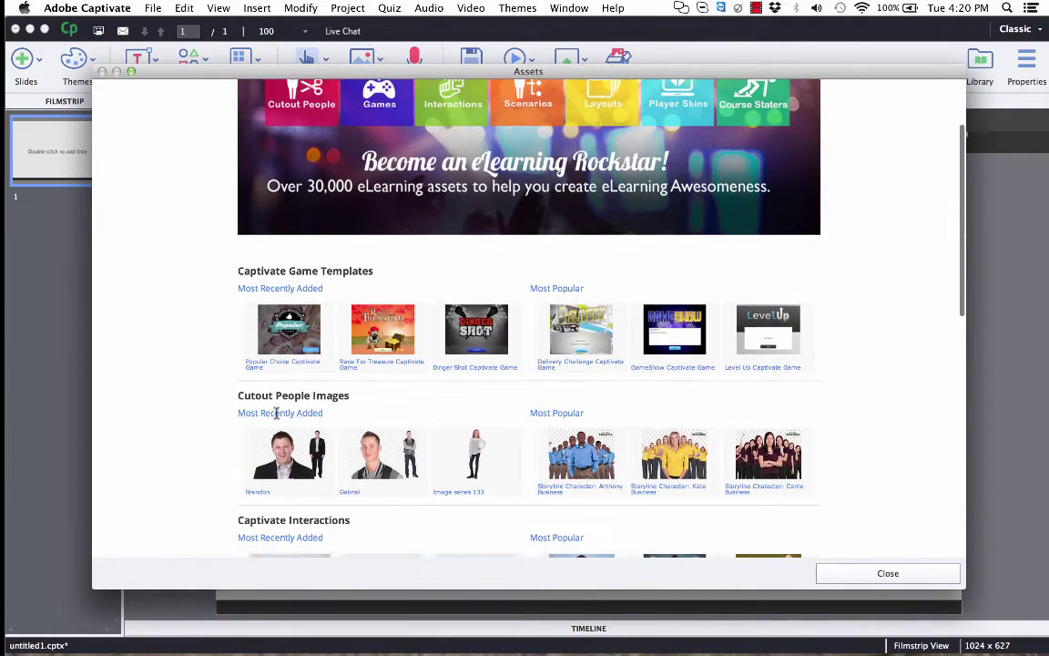
left_click(288, 414)
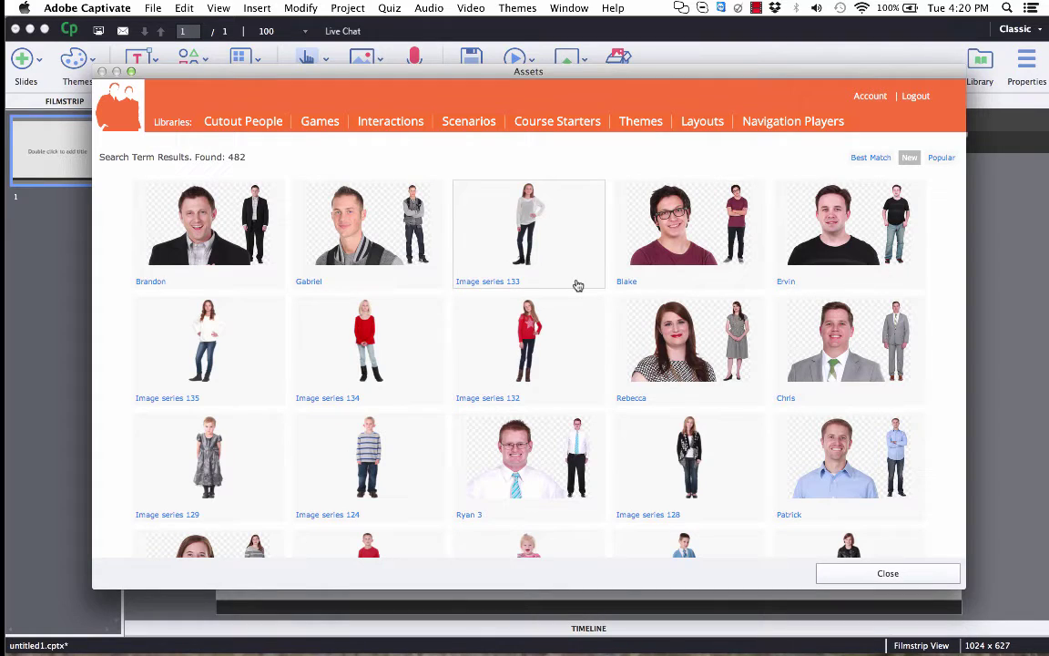
left_click(123, 110)
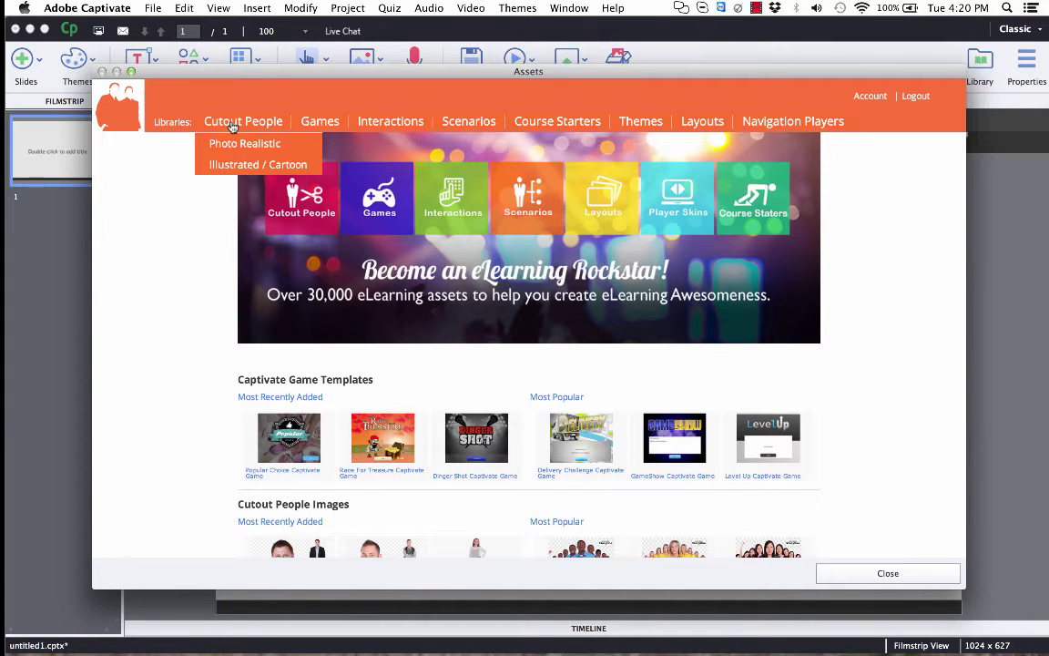
Browse the photo-realistic Business cutout people and open the series of the dark-haired man in a black suit.
mouse_move(241, 146)
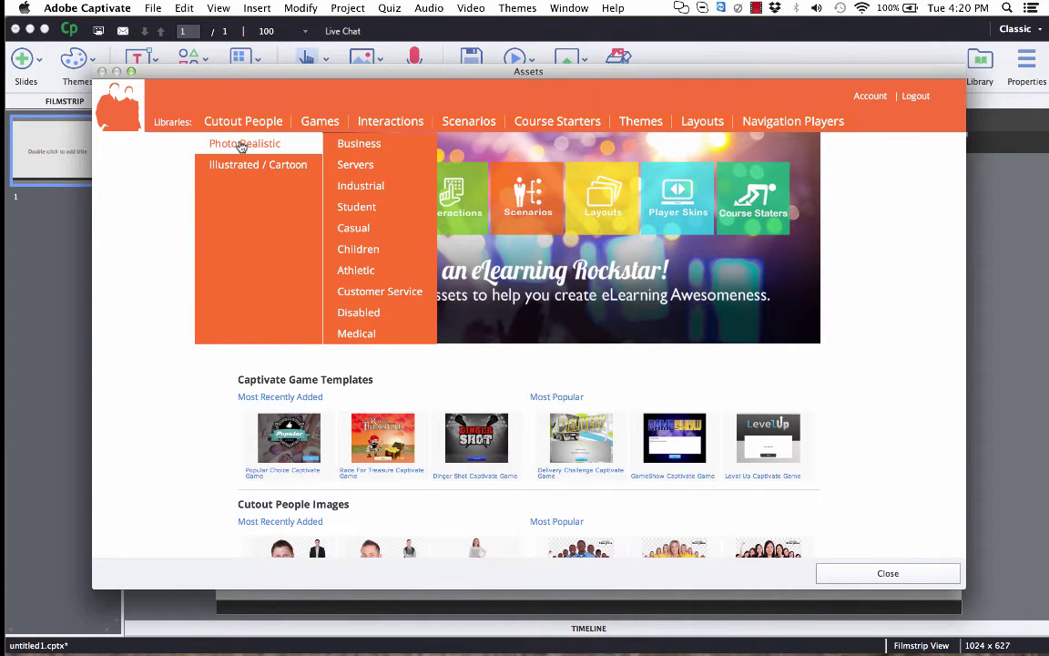
left_click(350, 145)
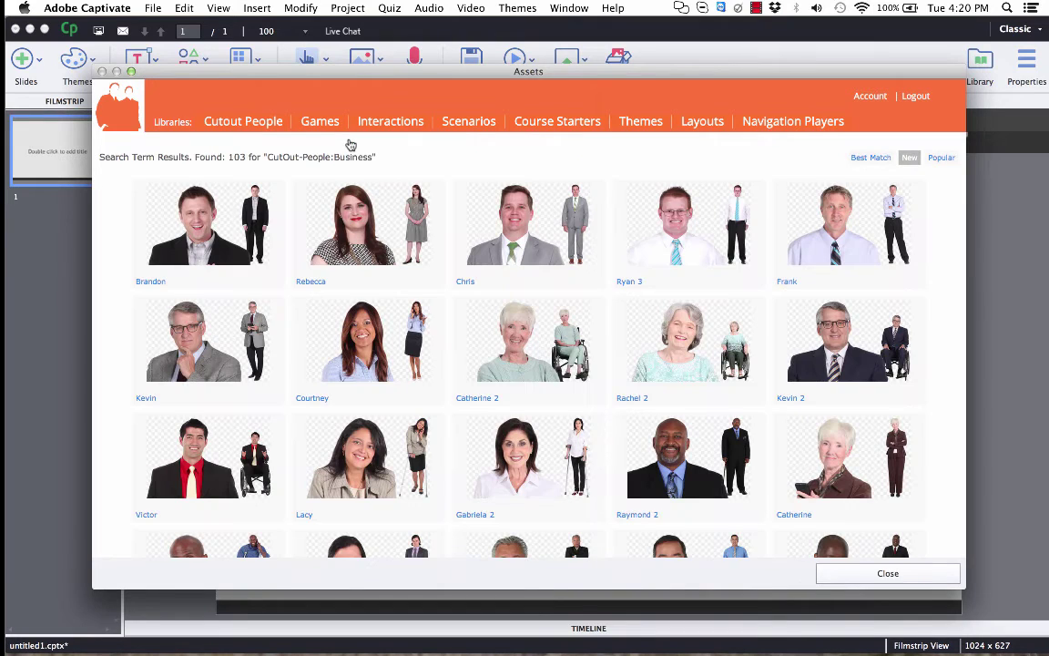
left_click(234, 222)
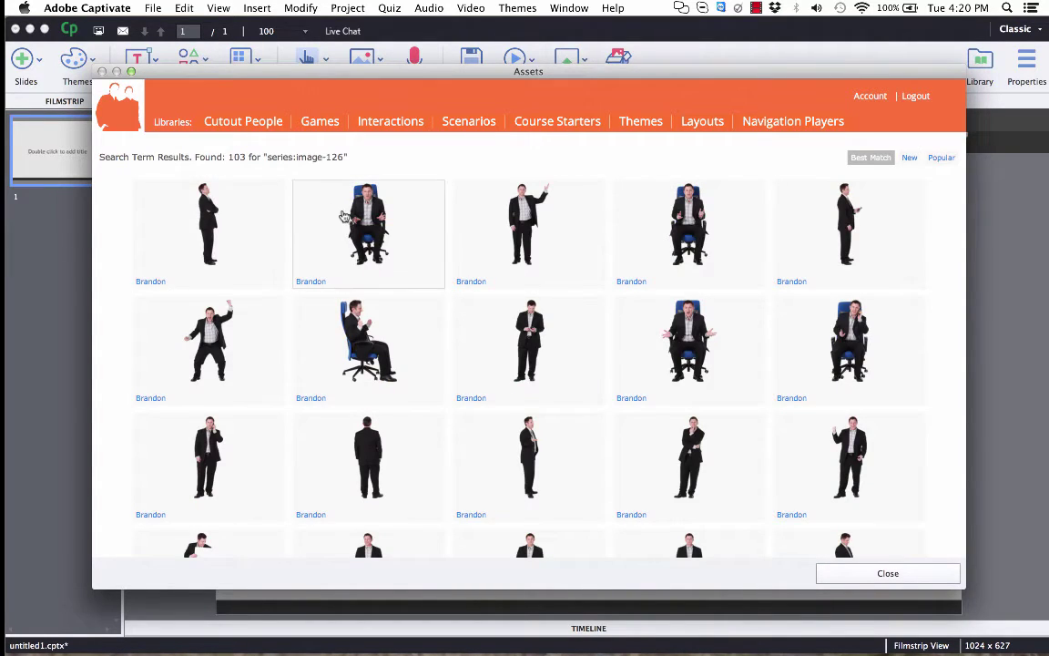
Download the medium 1026 x 1693 px PNG of the man holding a blank white board and close the Assets window.
scroll(345, 216, "down", 2)
scroll(345, 216, "down", 5)
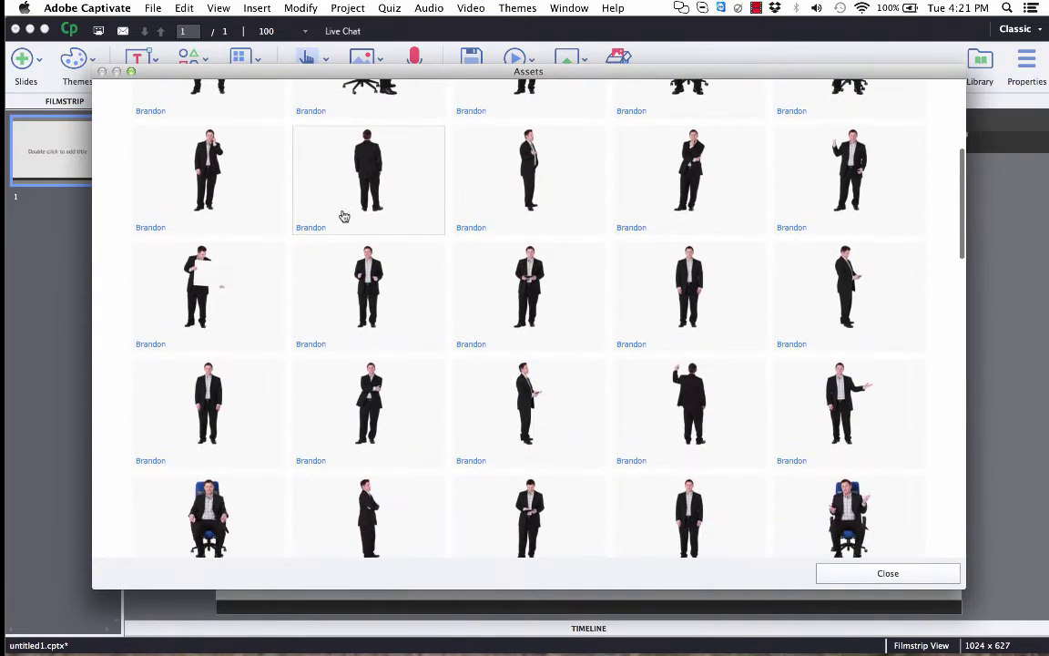
left_click(250, 283)
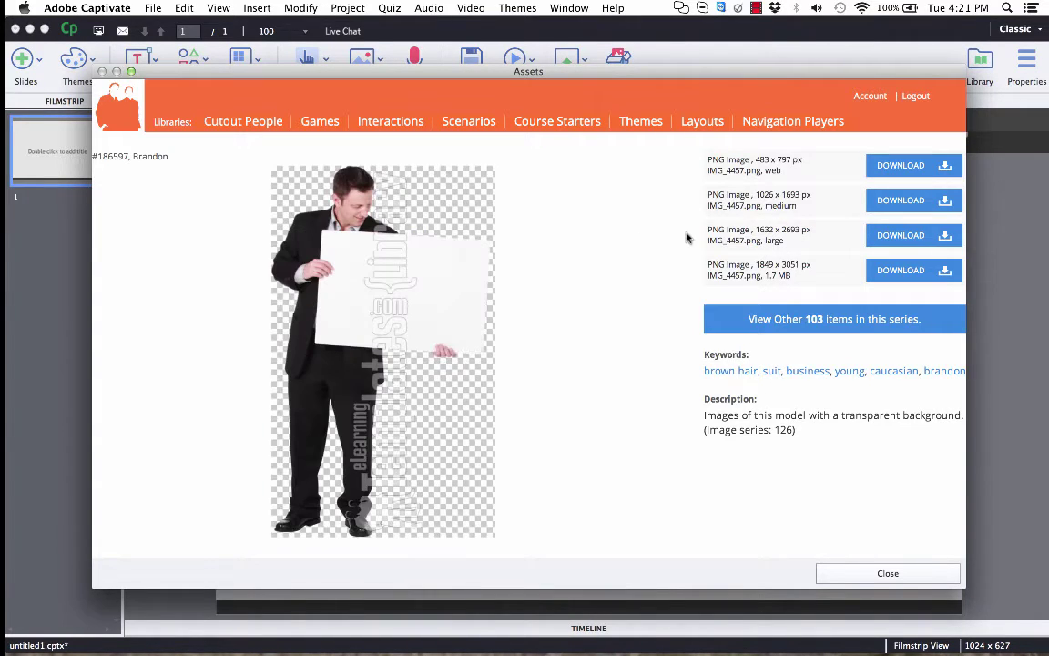
left_click(899, 205)
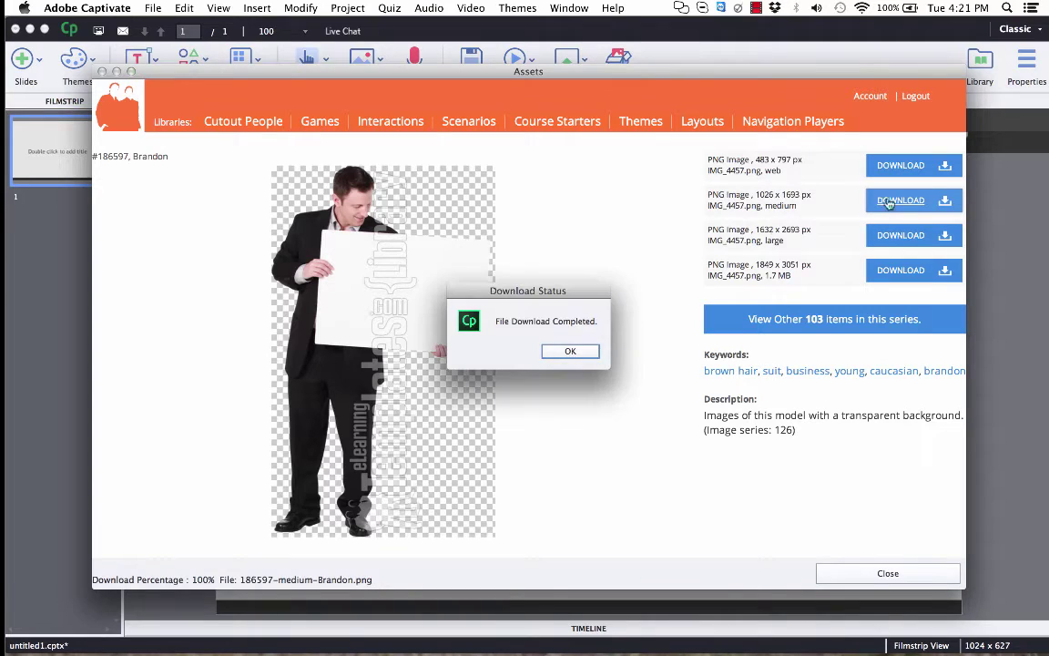
left_click(572, 351)
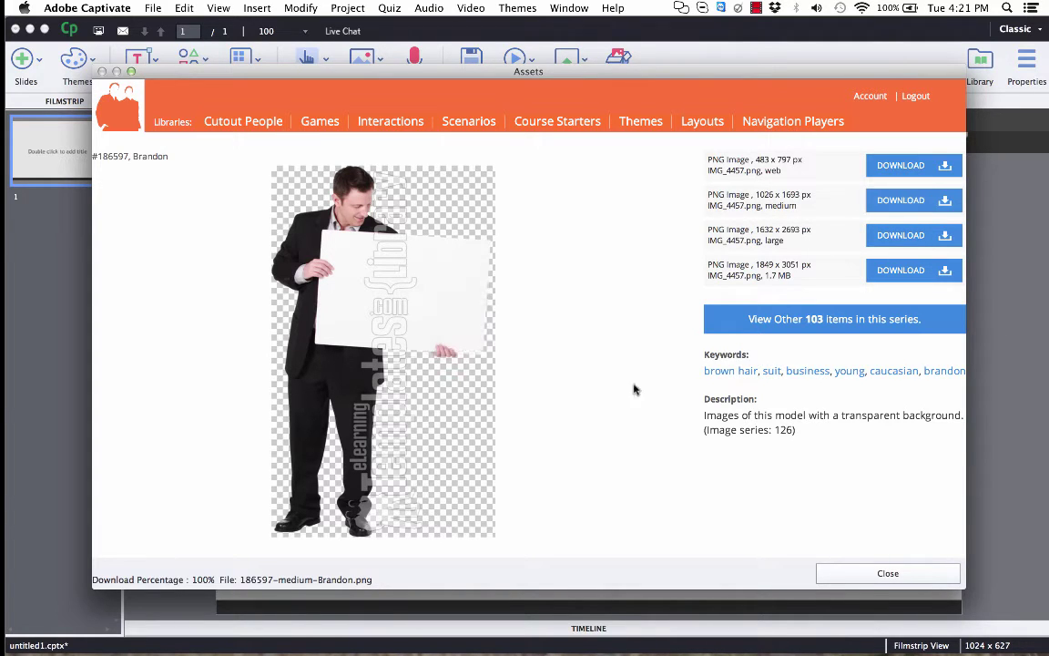
left_click(904, 571)
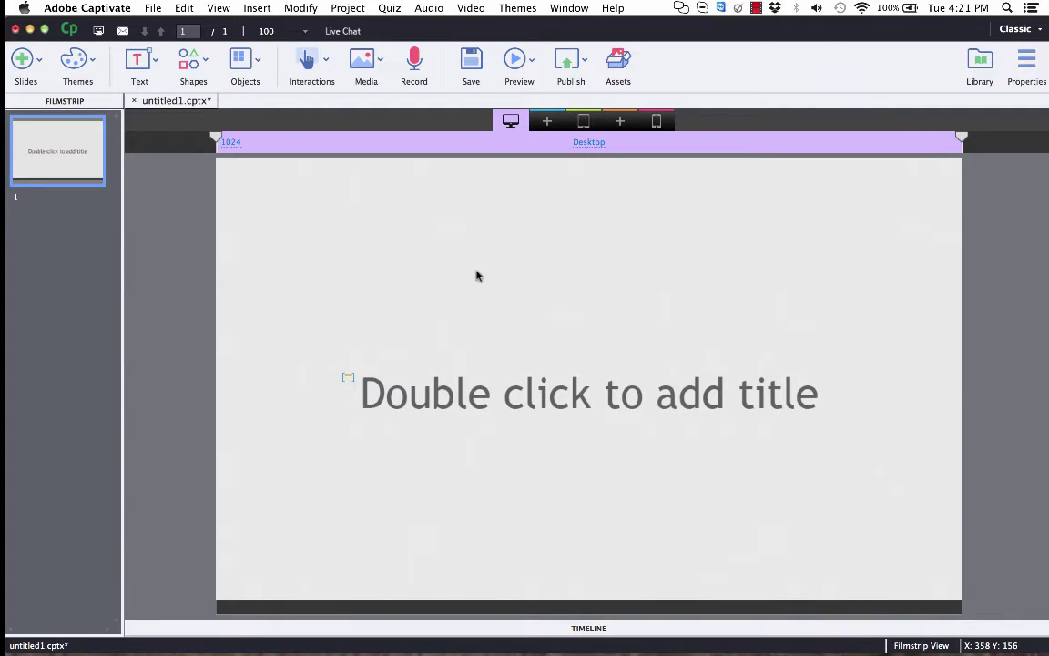
Insert the full-body character of the suited man holding a blank board from the Assets category onto the slide.
left_click(364, 62)
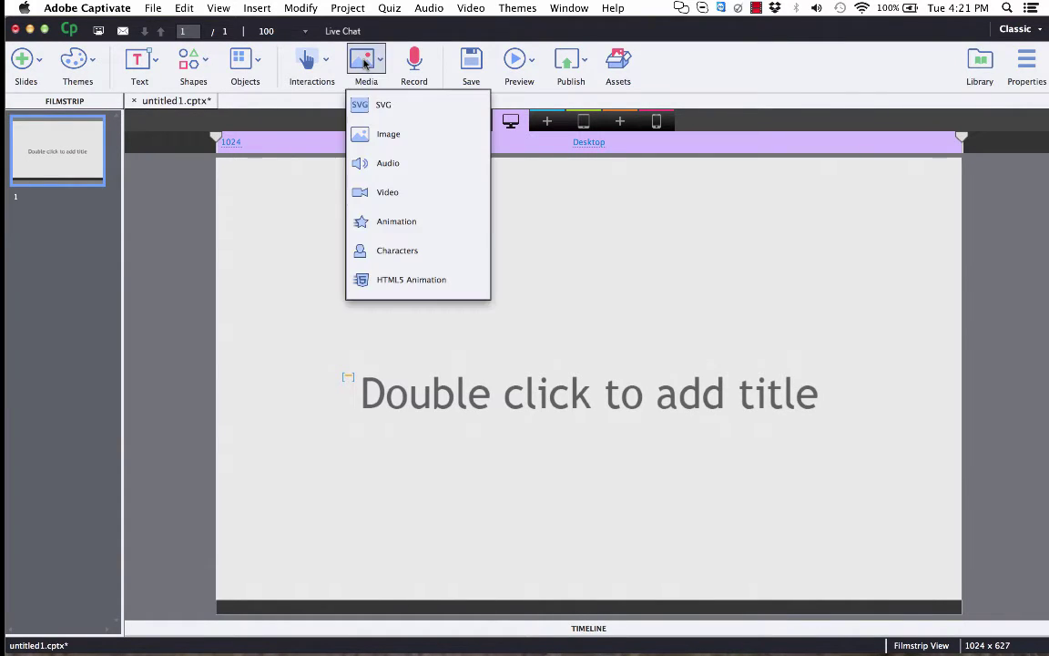
left_click(405, 259)
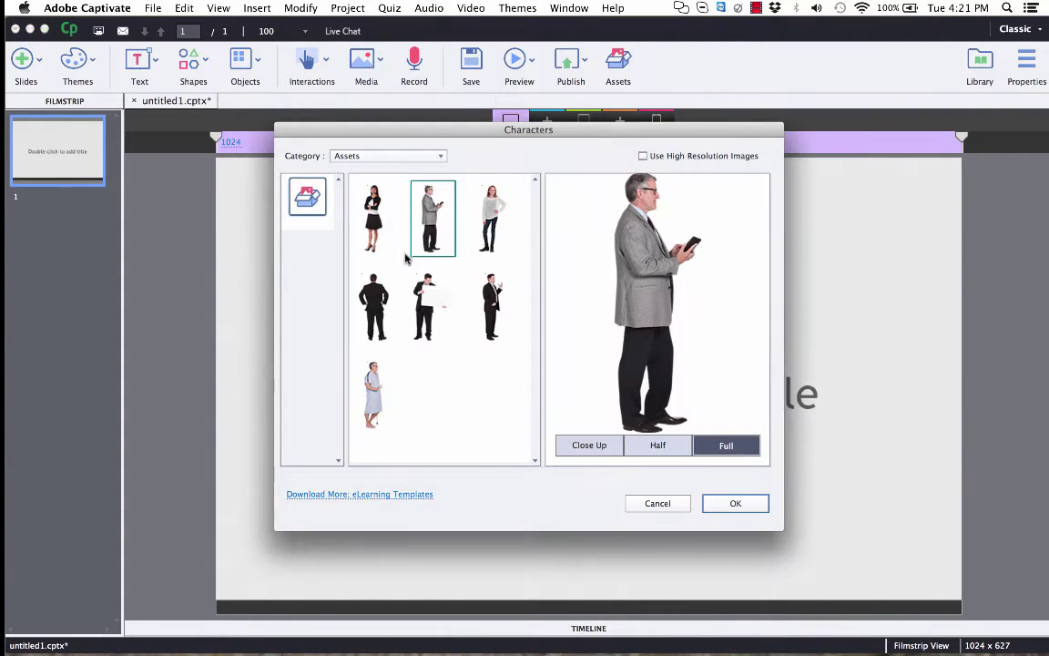
left_click(355, 158)
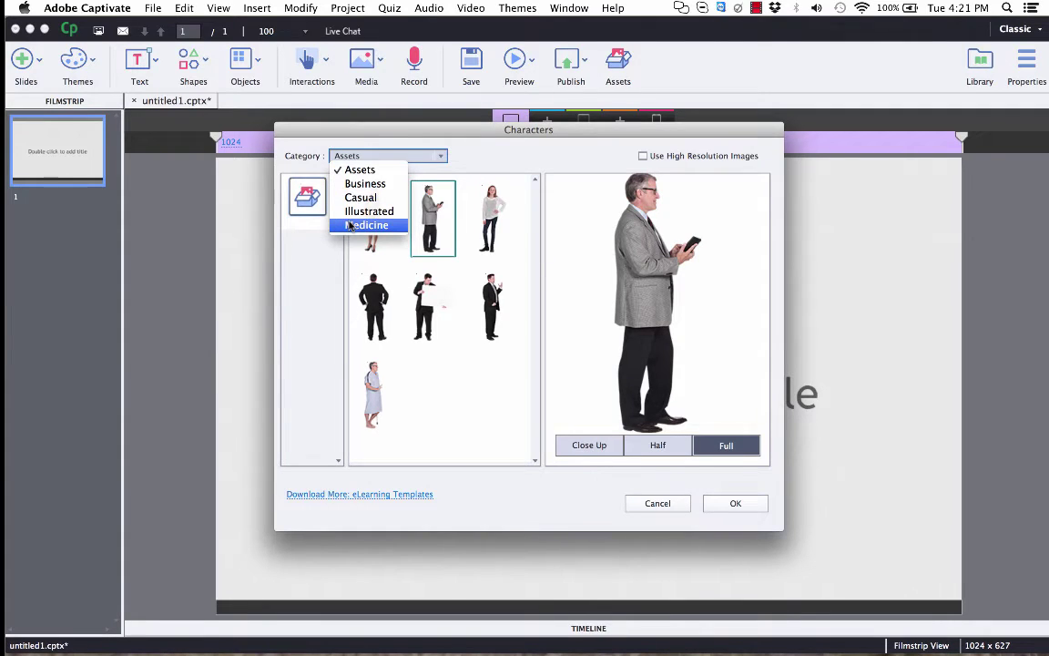
left_click(357, 171)
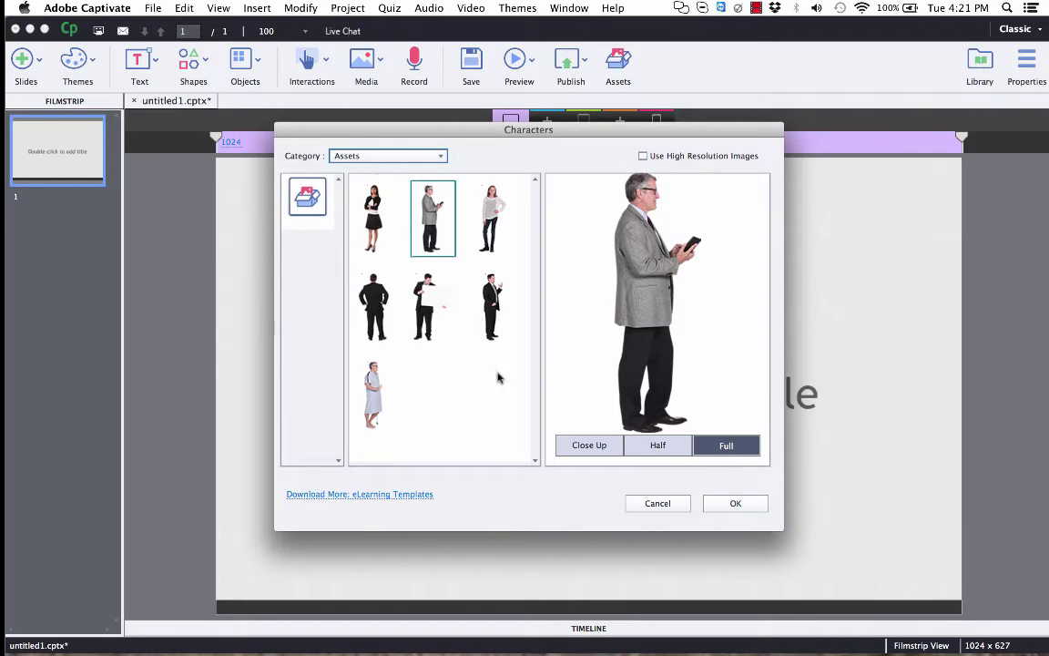
left_click(433, 297)
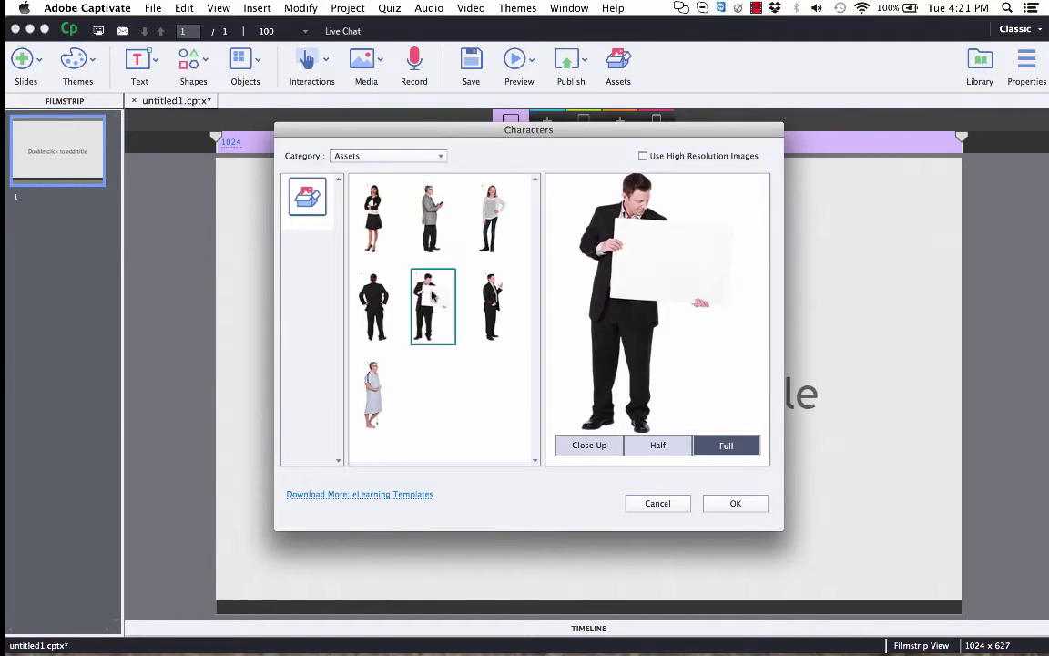
left_click(731, 507)
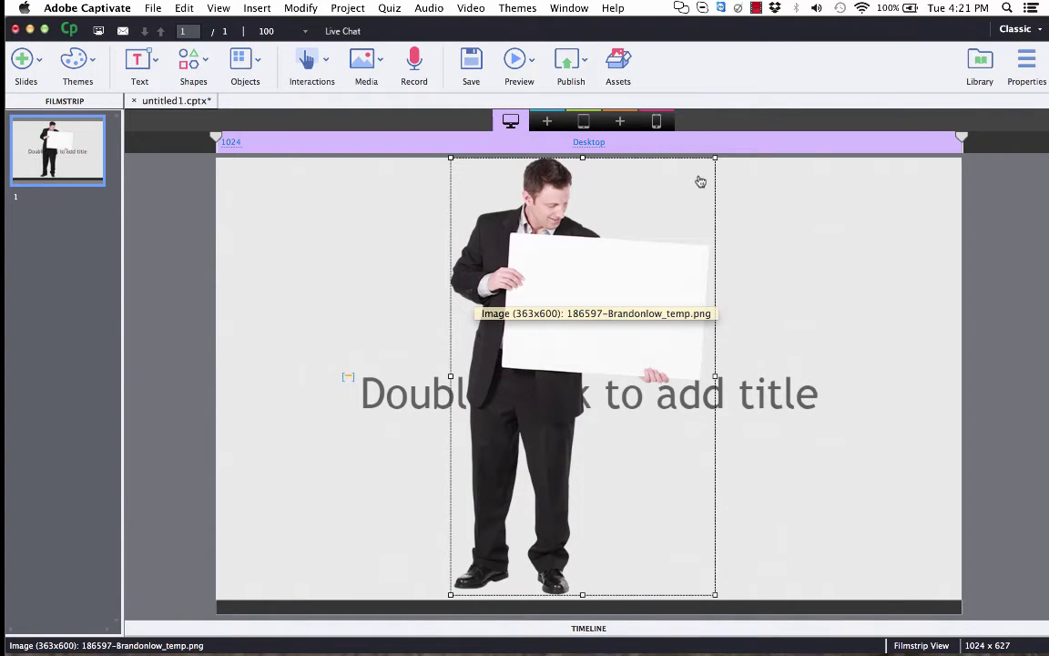
Shrink the character image to about 269 x 446 and move it to the upper-left area of the slide.
left_click_drag(715, 158, 569, 276)
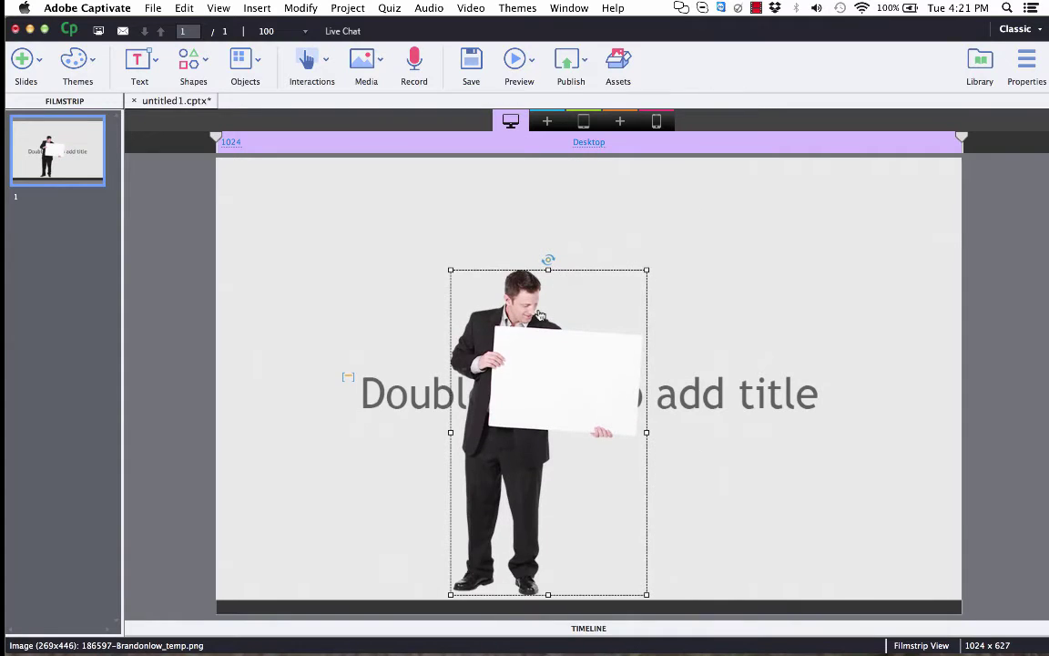
left_click_drag(466, 270, 362, 224)
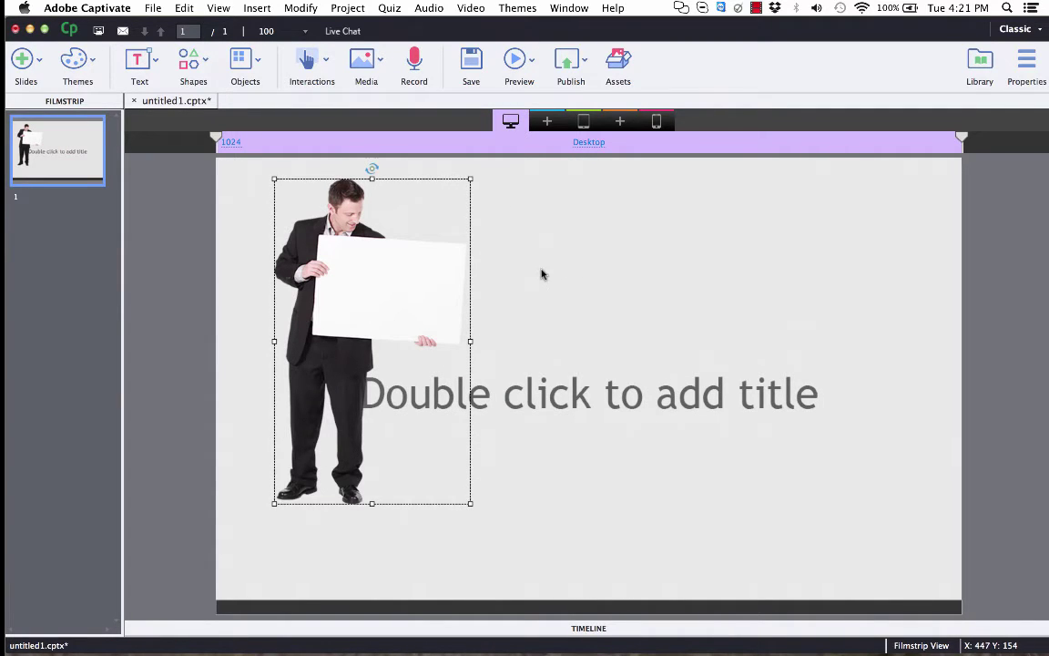
left_click(72, 62)
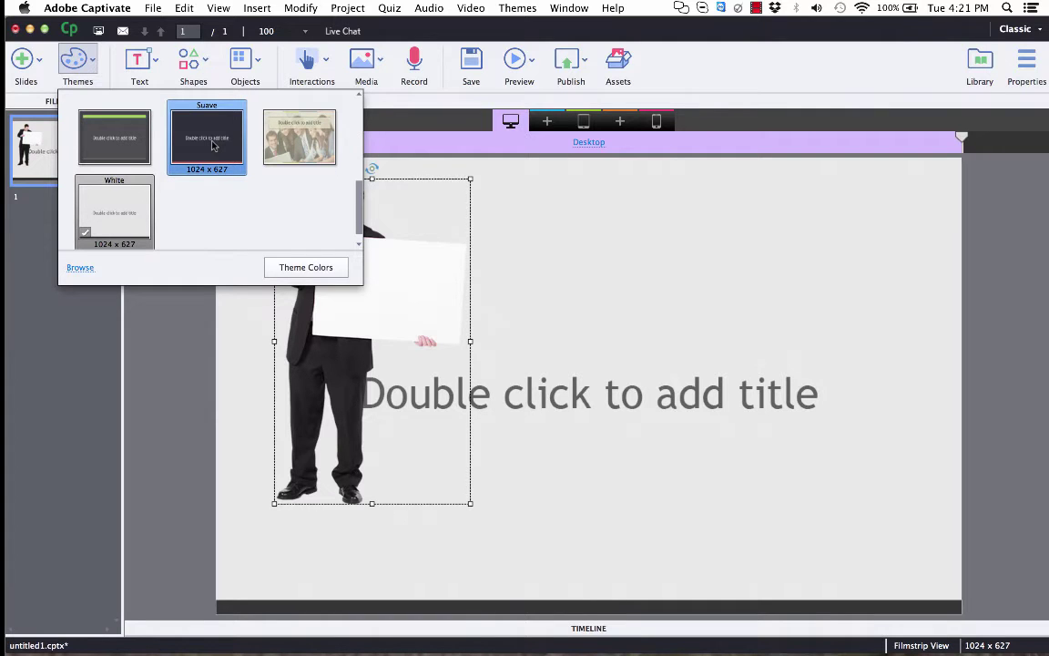
left_click(567, 227)
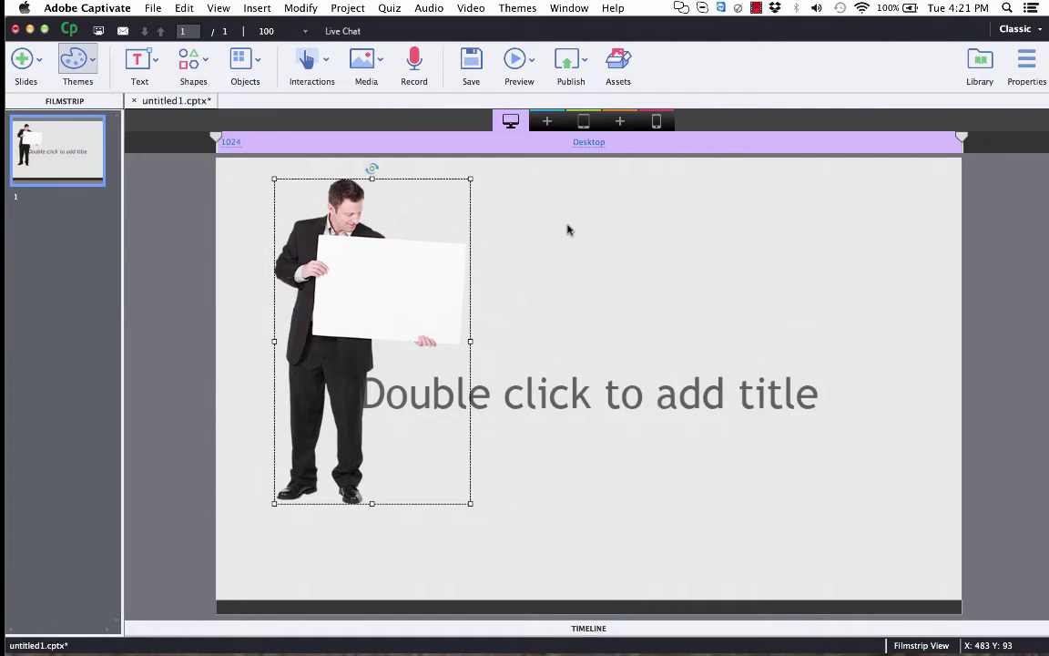
Reopen the Assets library and review which libraries offer Captivate and PowerPoint content.
left_click(618, 80)
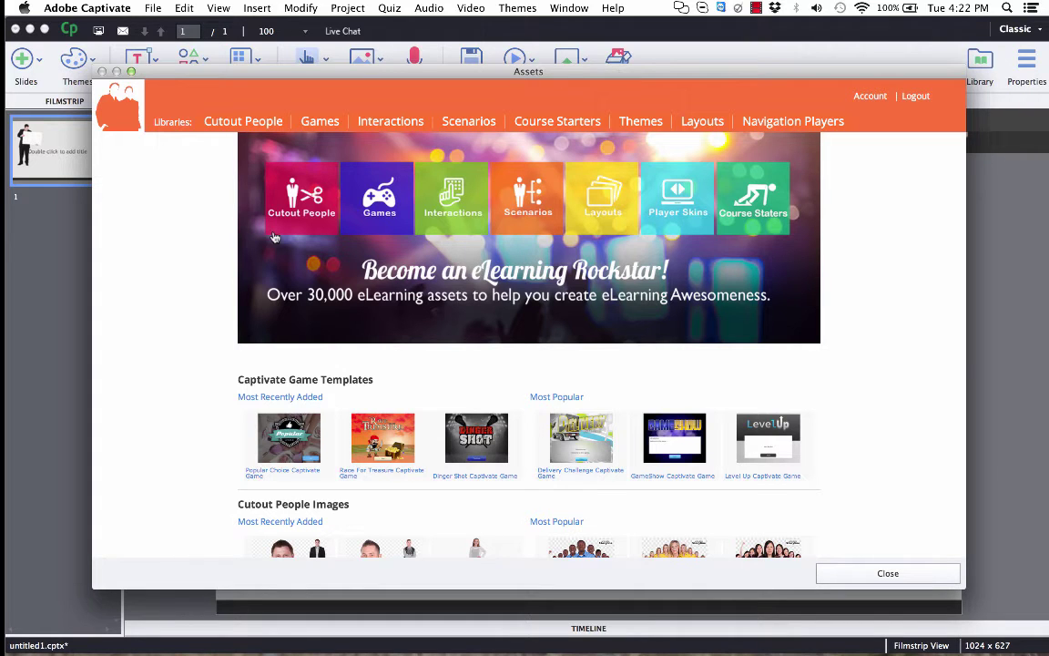
mouse_move(233, 133)
mouse_move(631, 121)
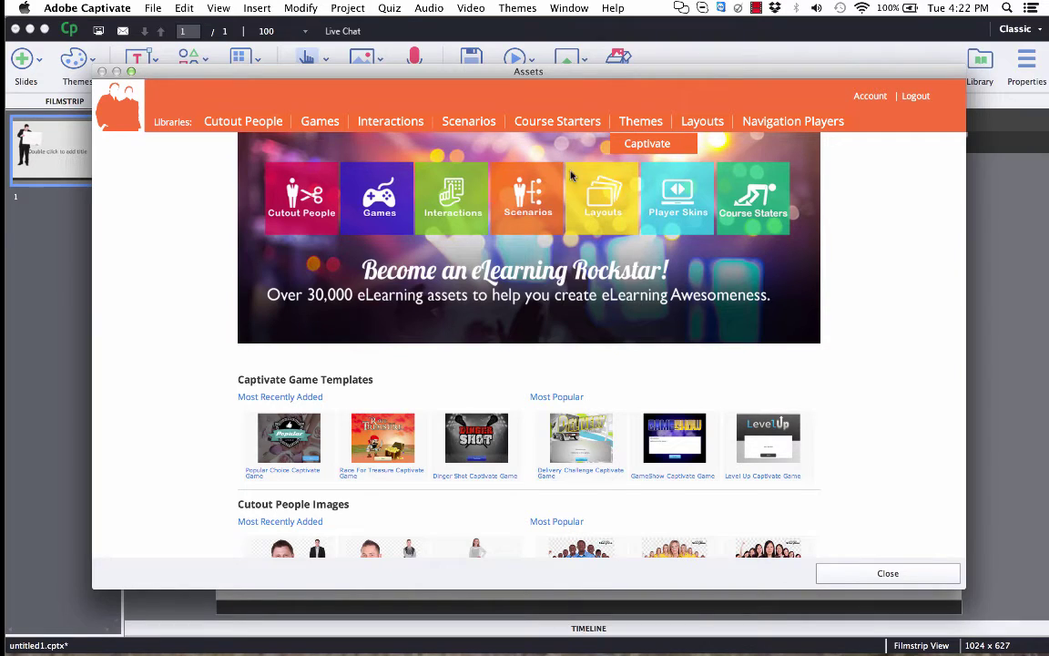
mouse_move(326, 132)
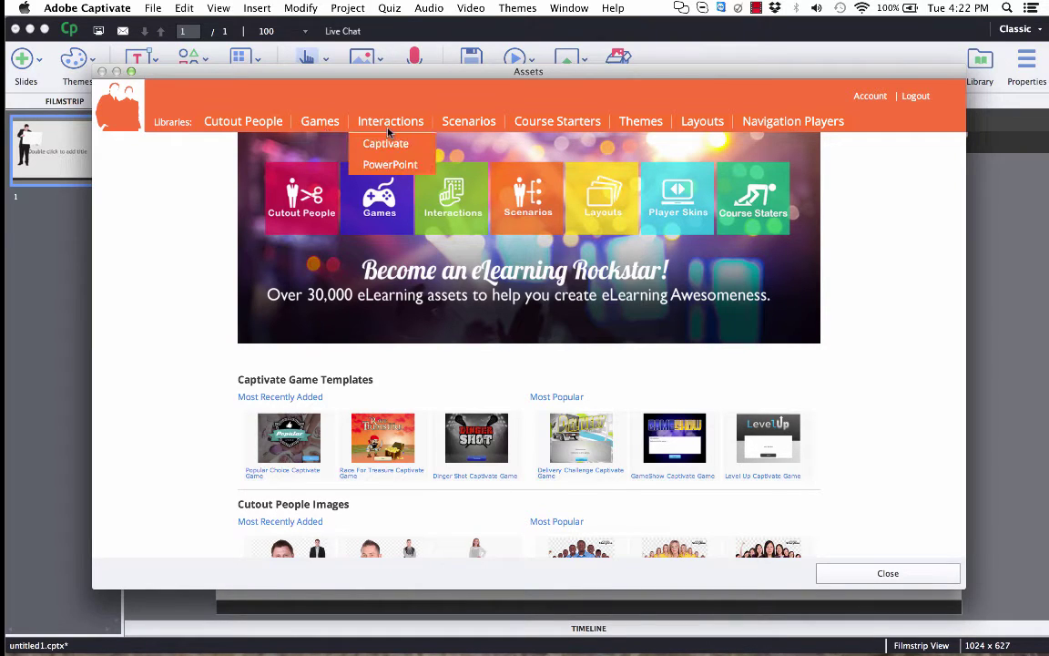
mouse_move(478, 130)
mouse_move(537, 129)
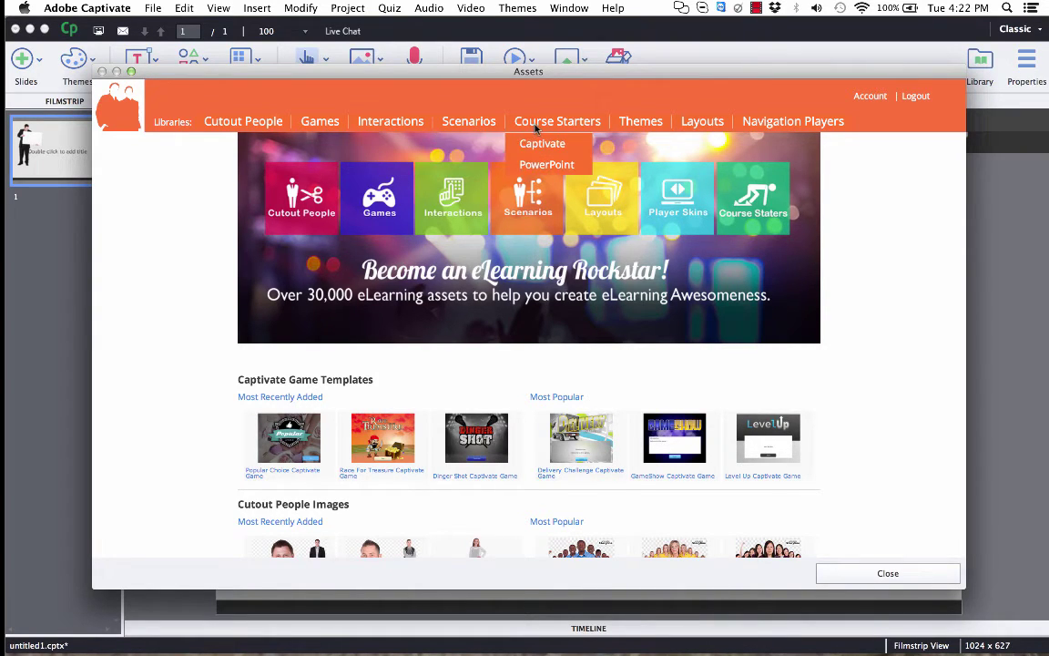
mouse_move(788, 131)
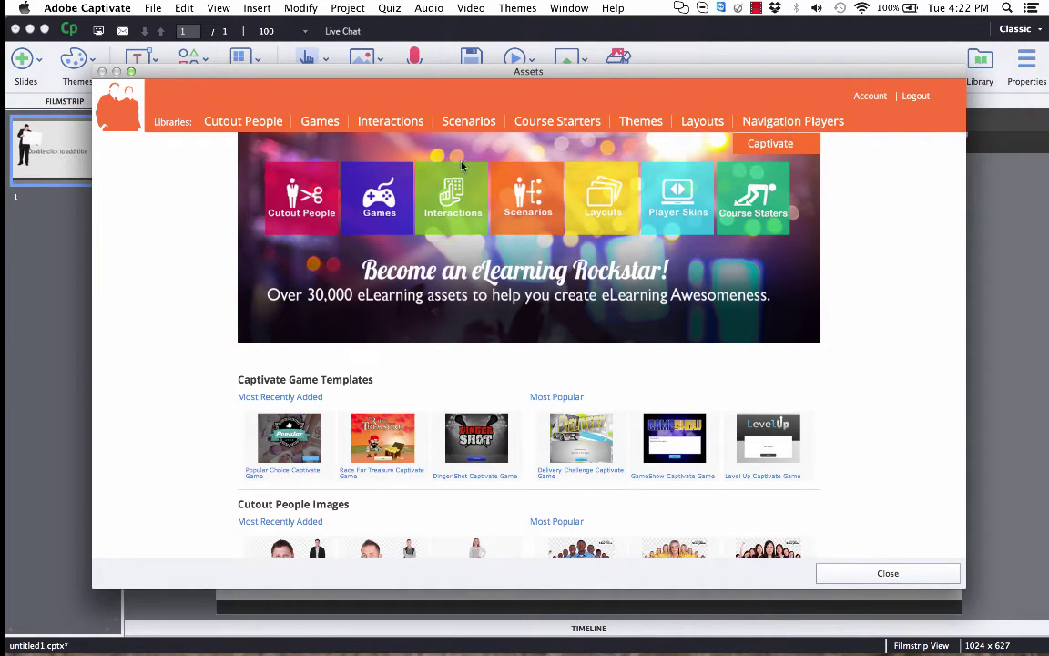
Download the Captivate 9 responsive template file Classy_Top.cptx for Click to Reveal: Classy Top from the Captivate Interactions library.
mouse_move(378, 129)
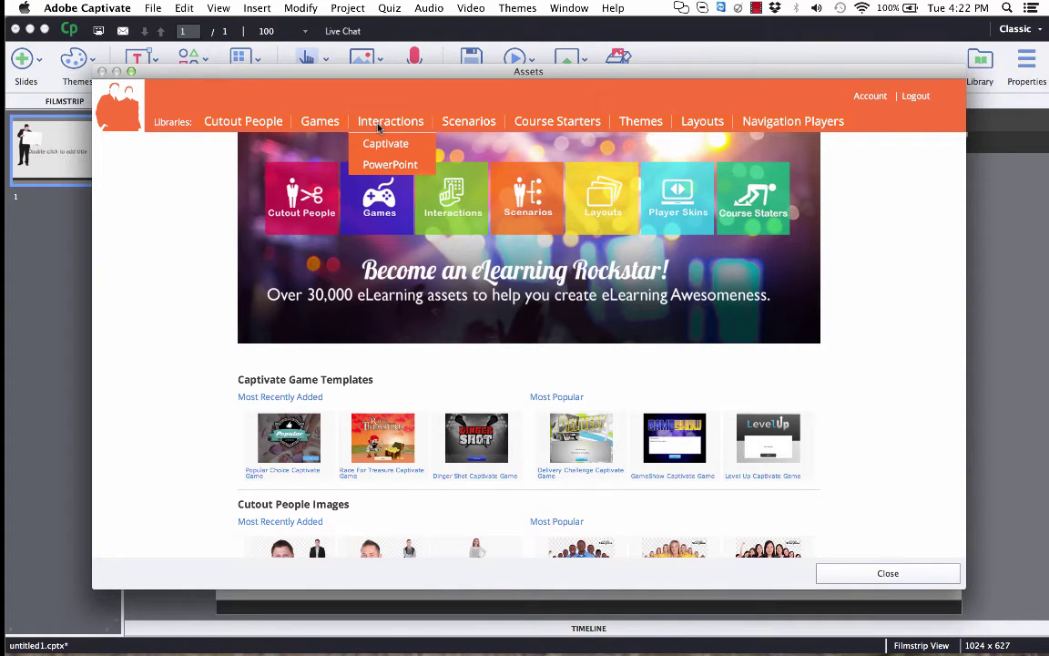
left_click(384, 144)
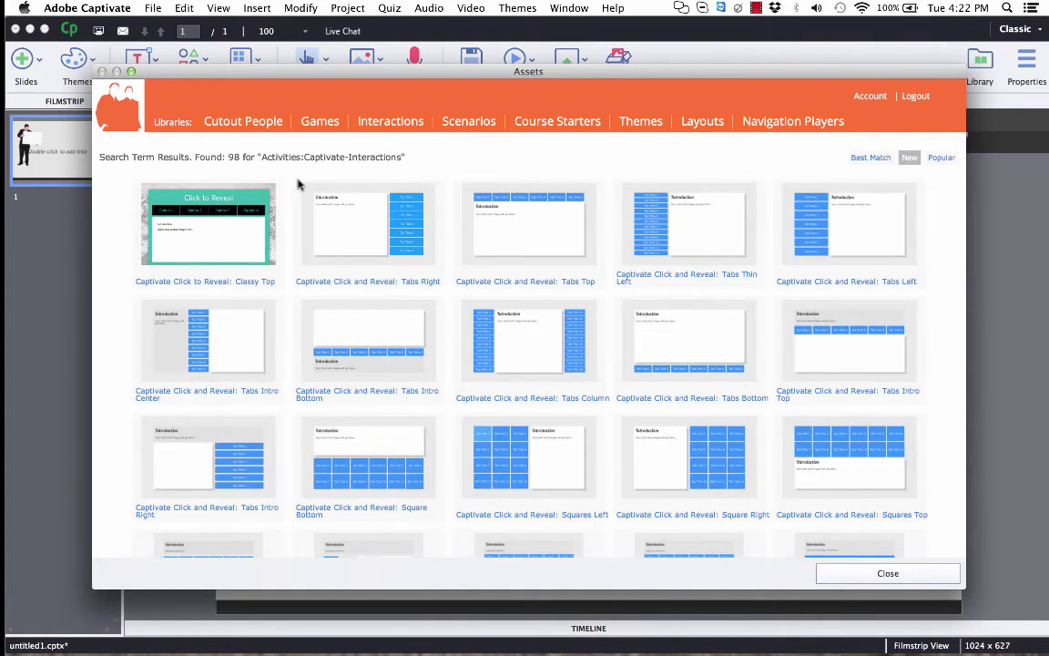
left_click(227, 226)
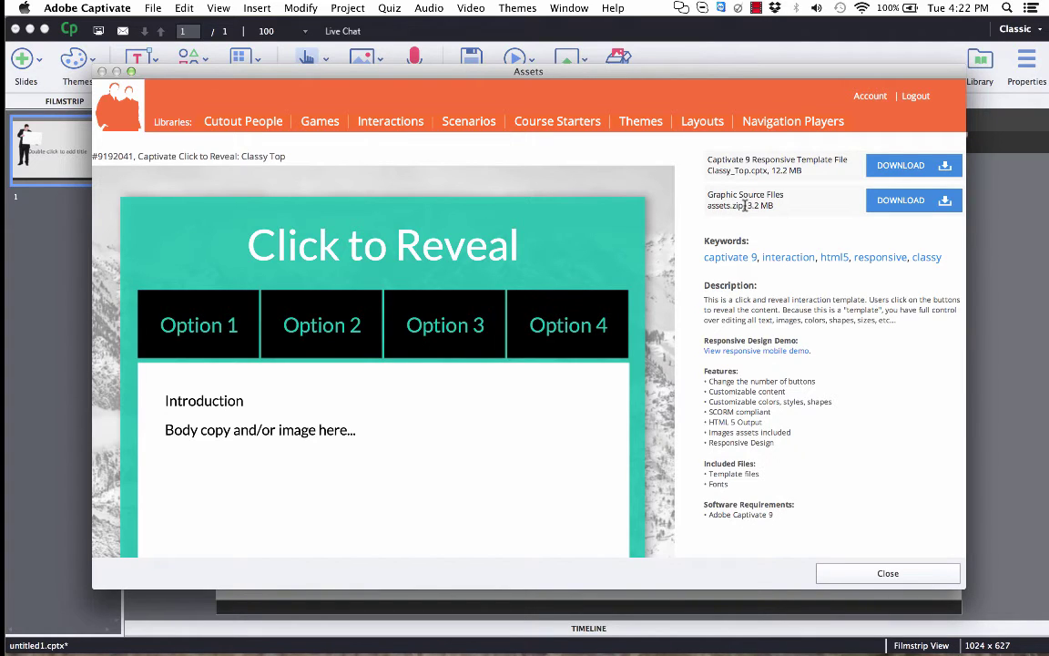
left_click(912, 172)
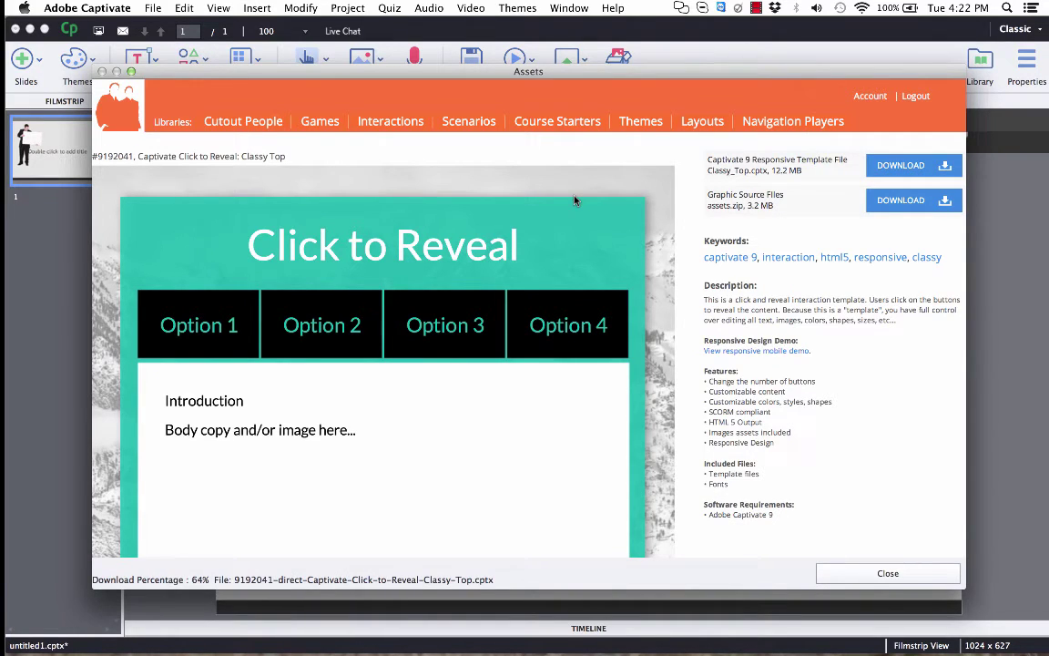
left_click(567, 352)
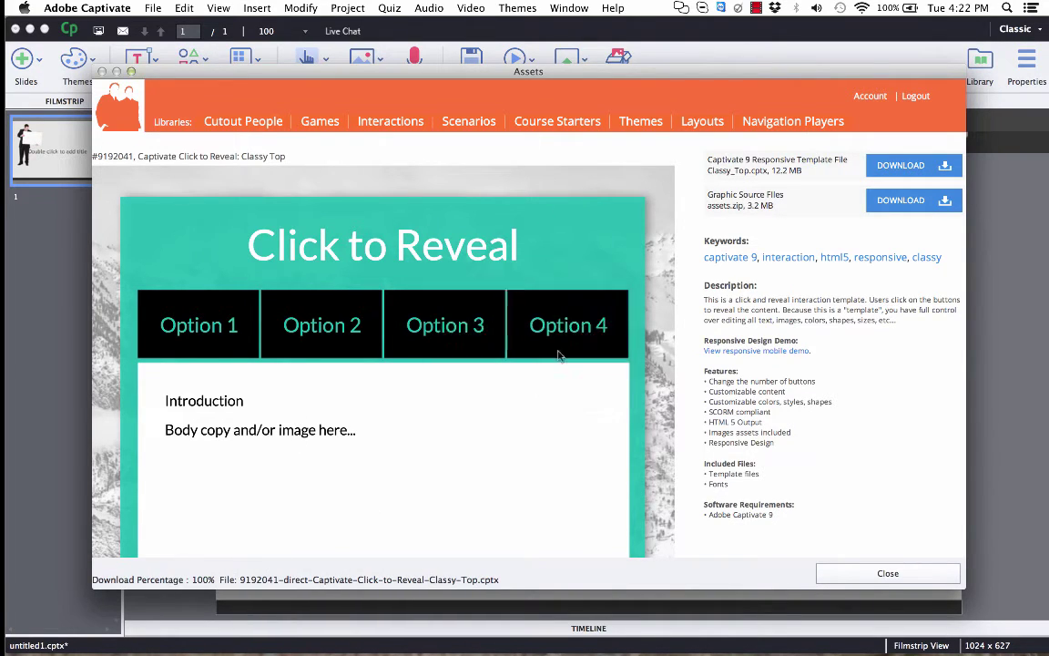
Download the interaction's graphic source files, assets.zip, and close the Assets window.
left_click(902, 202)
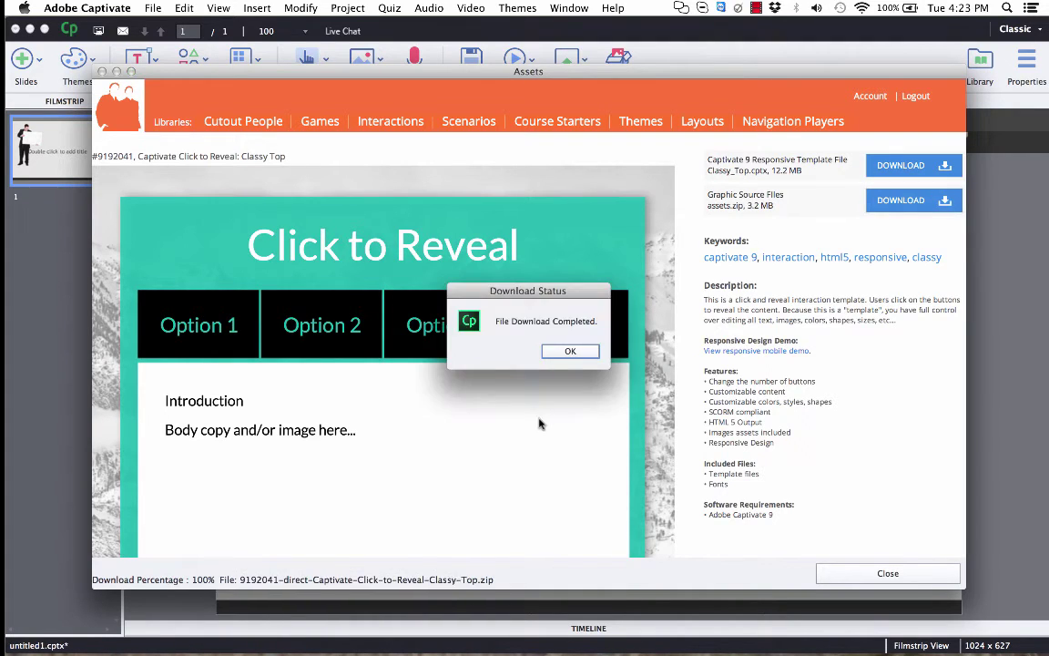
left_click(569, 353)
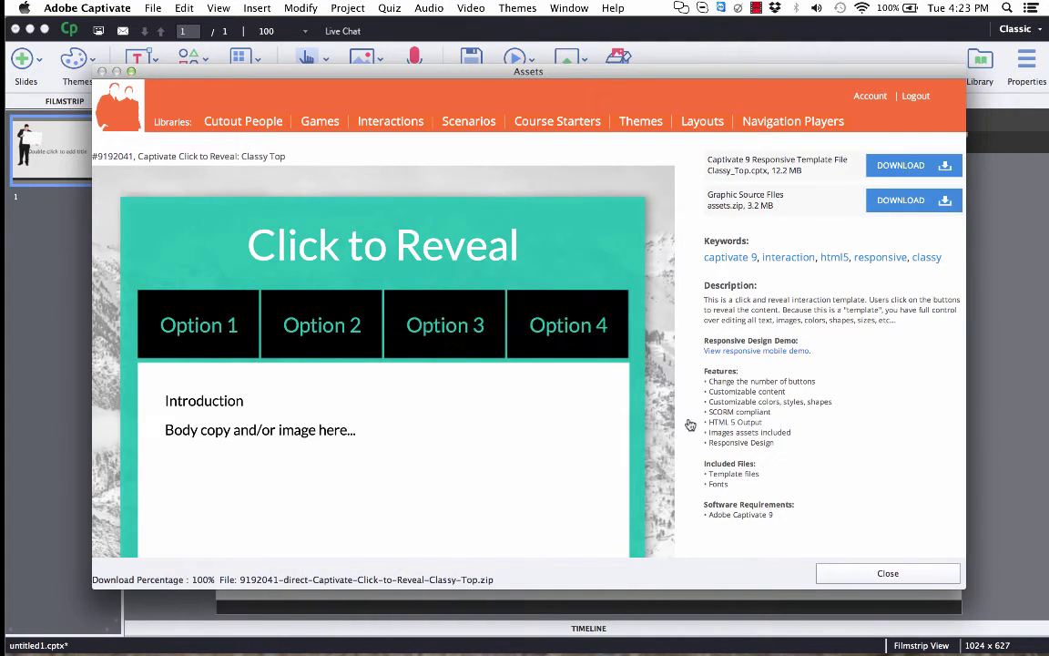
left_click(870, 574)
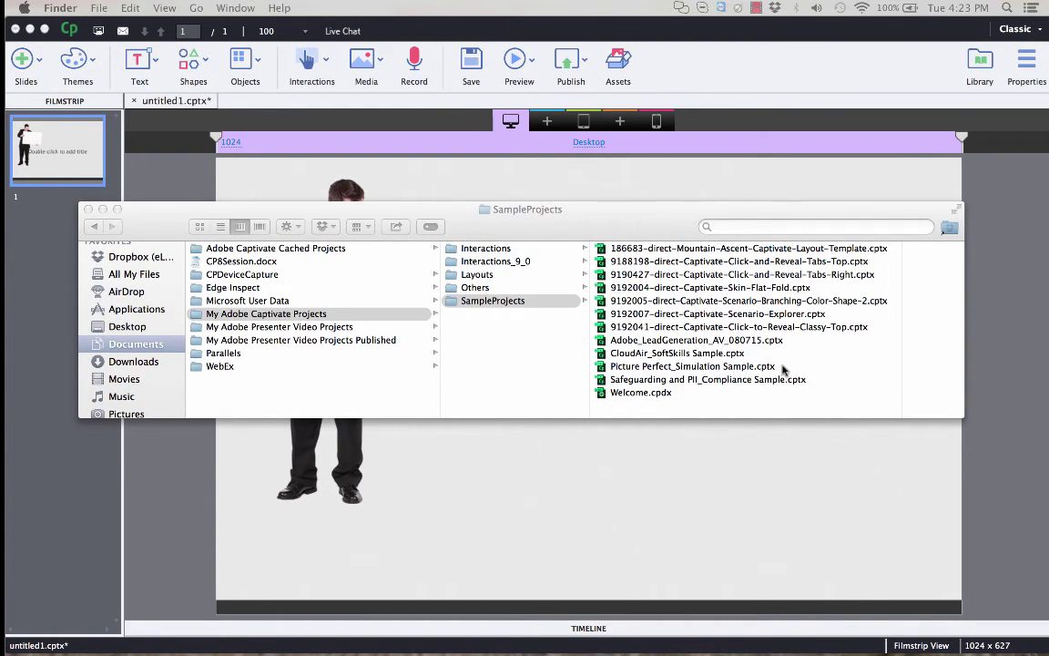
In Finder, open 9192041-direct-Captivate-Click-to-Reveal-Classy-Top.cptx from the SampleProjects folder inside My Adobe Captivate Projects.
left_click(482, 304)
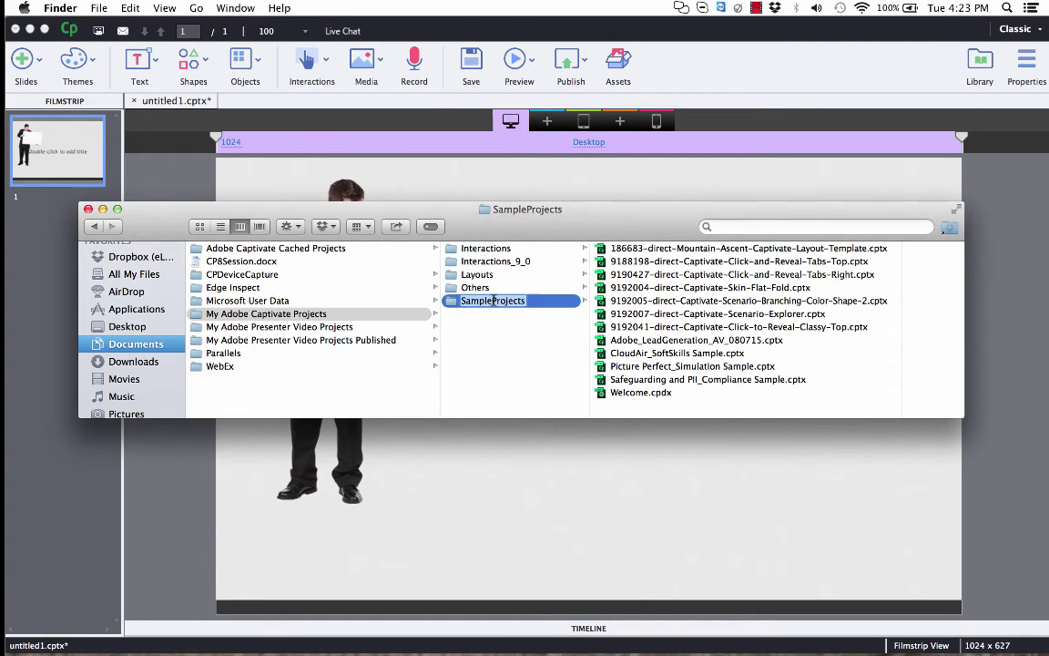
left_click(466, 288)
left_click(467, 301)
left_click_drag(738, 270, 930, 260)
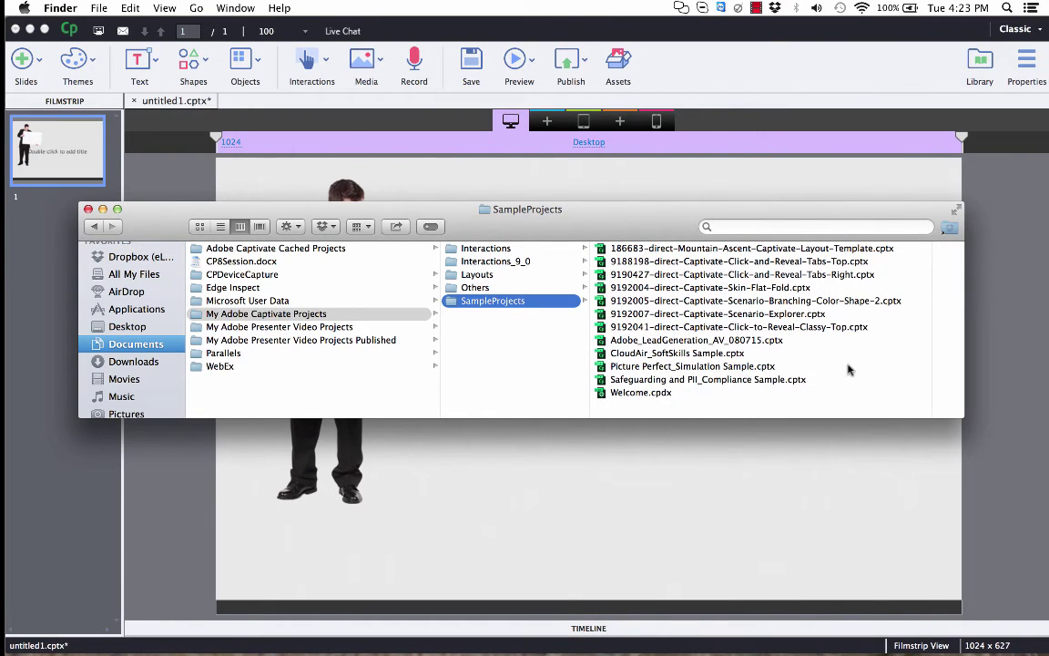
left_click(772, 327)
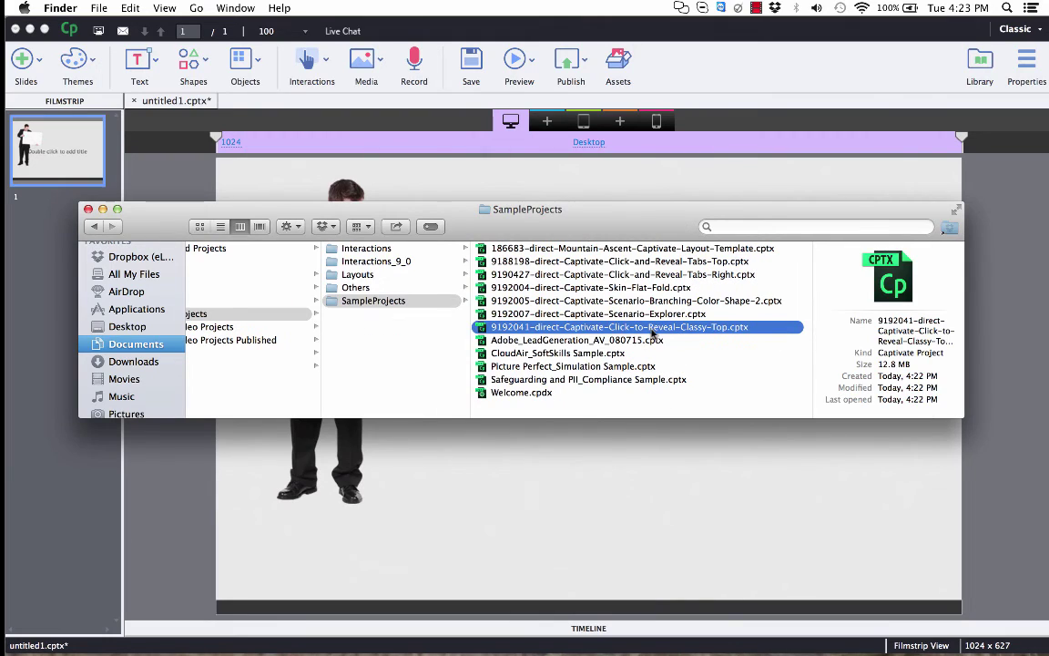
double_click(482, 329)
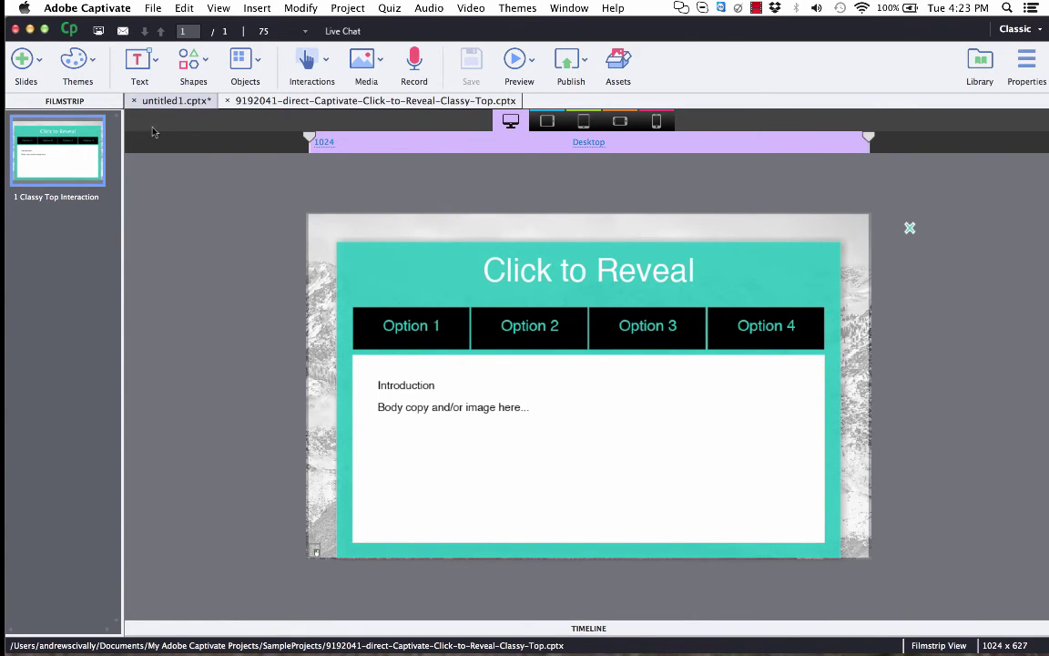
Switch to Finder and locate the downloaded Classy Top zip in the Others folder, widening the column to read the full file names.
key("super+Tab")
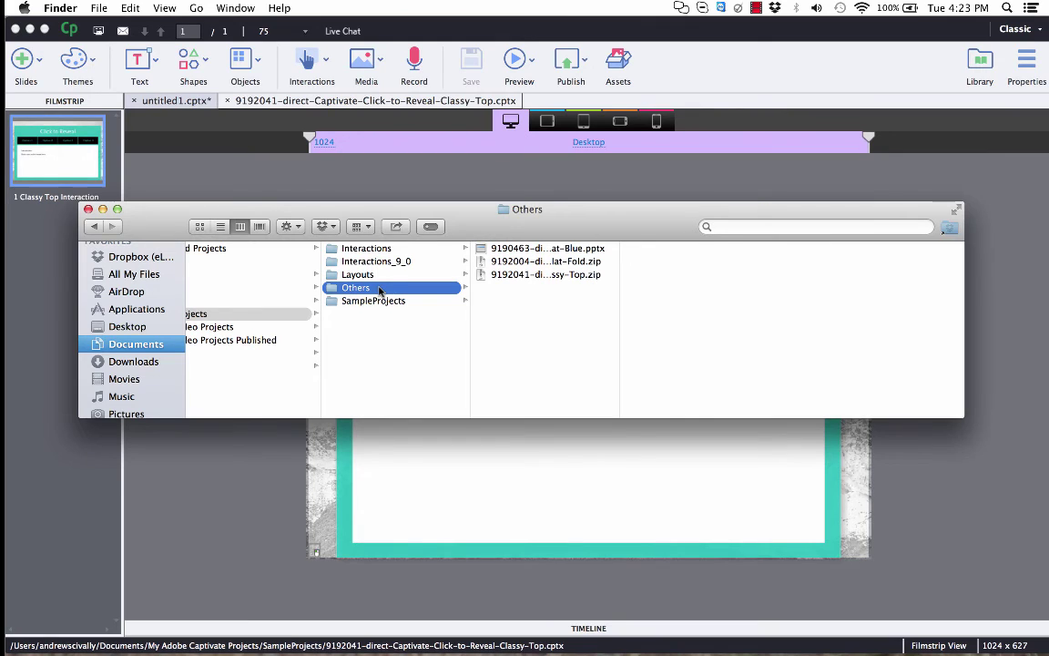
left_click_drag(620, 286, 844, 292)
left_click(602, 275)
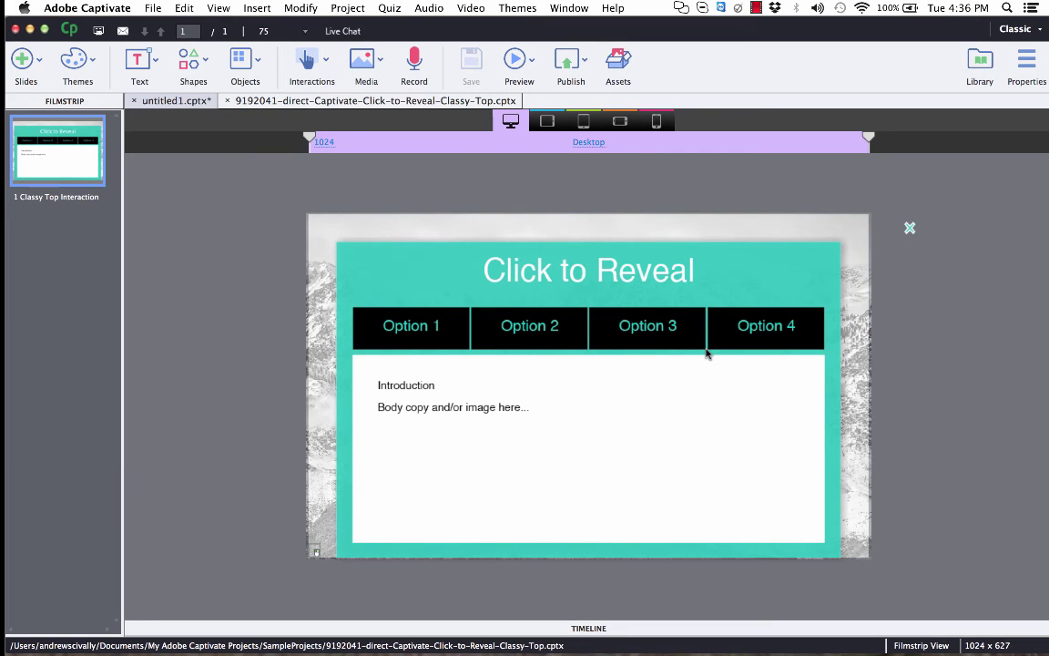
Close the Classy Top template project and untitled1.cptx without saving the changes.
left_click(228, 102)
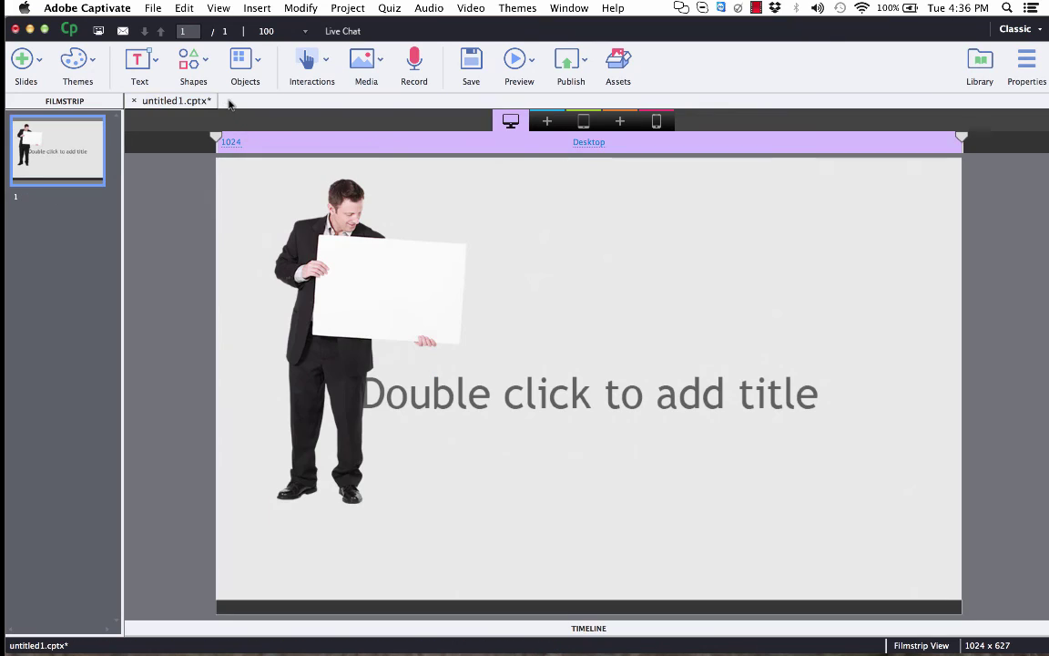
left_click(134, 101)
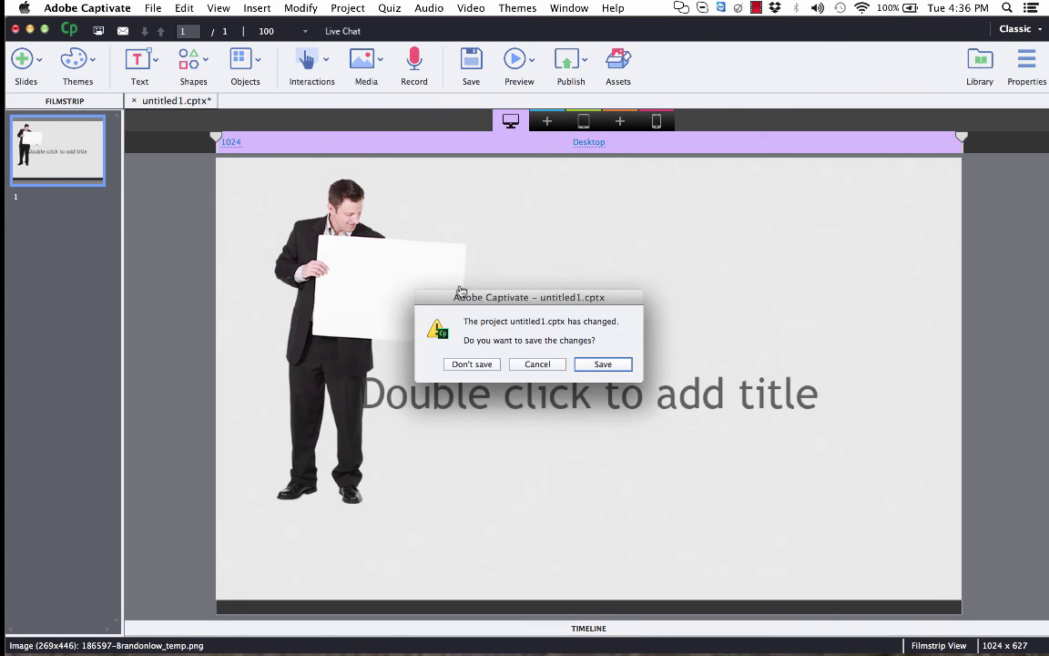
left_click(472, 364)
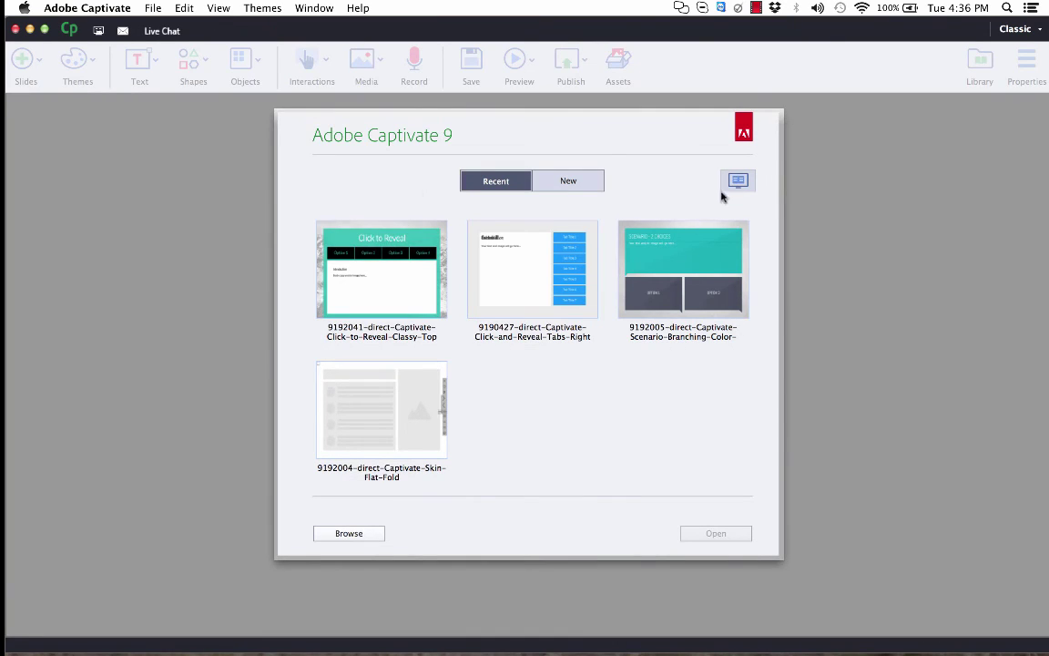
Open the 9192041-direct-Captivate-Click-to-Reveal-Classy-Top project from the sample projects on the welcome screen.
left_click(738, 181)
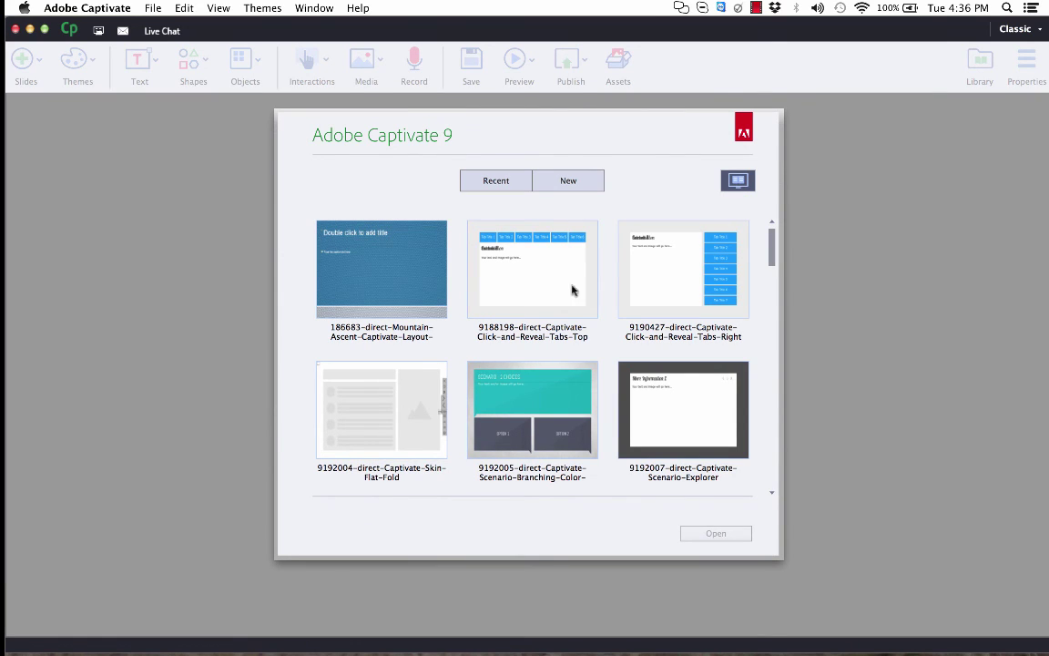
scroll(657, 305, "down", 3)
scroll(658, 305, "down", 4)
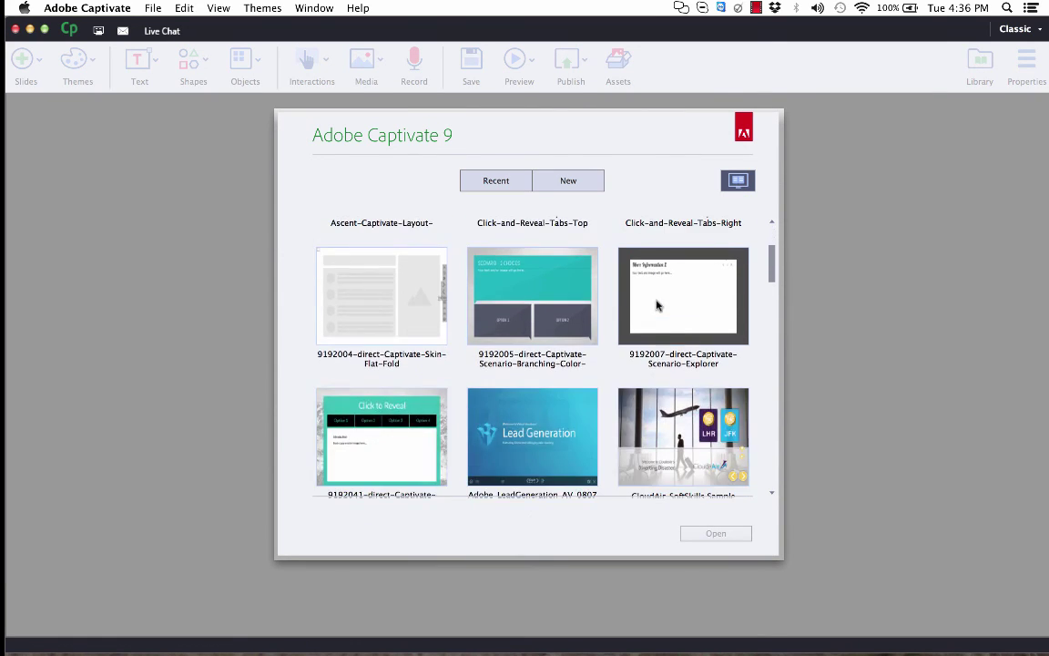
left_click(375, 331)
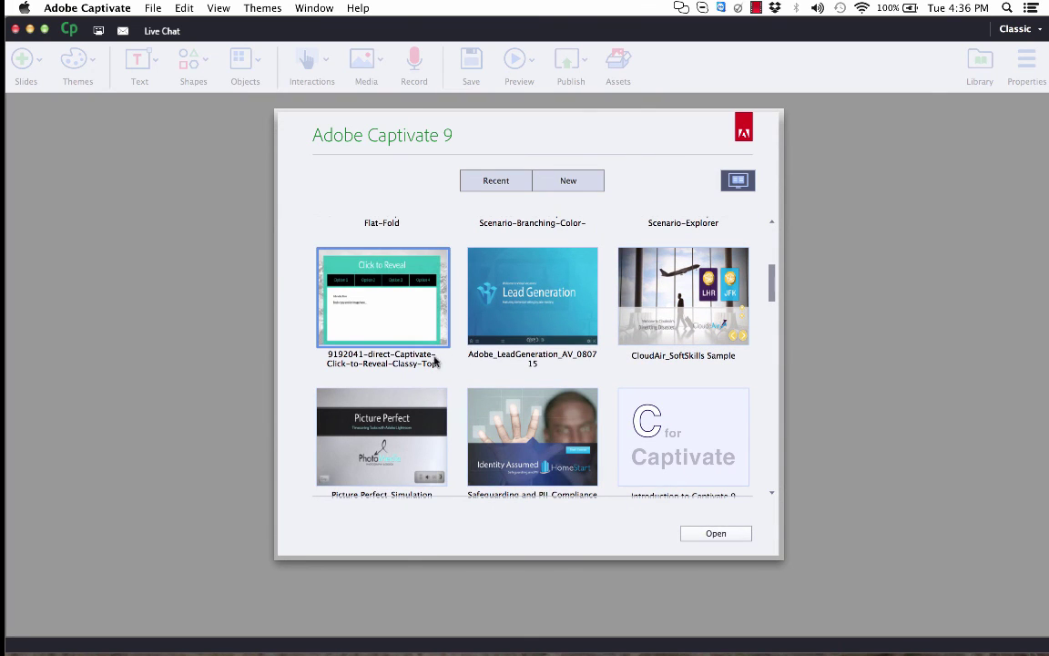
left_click(716, 534)
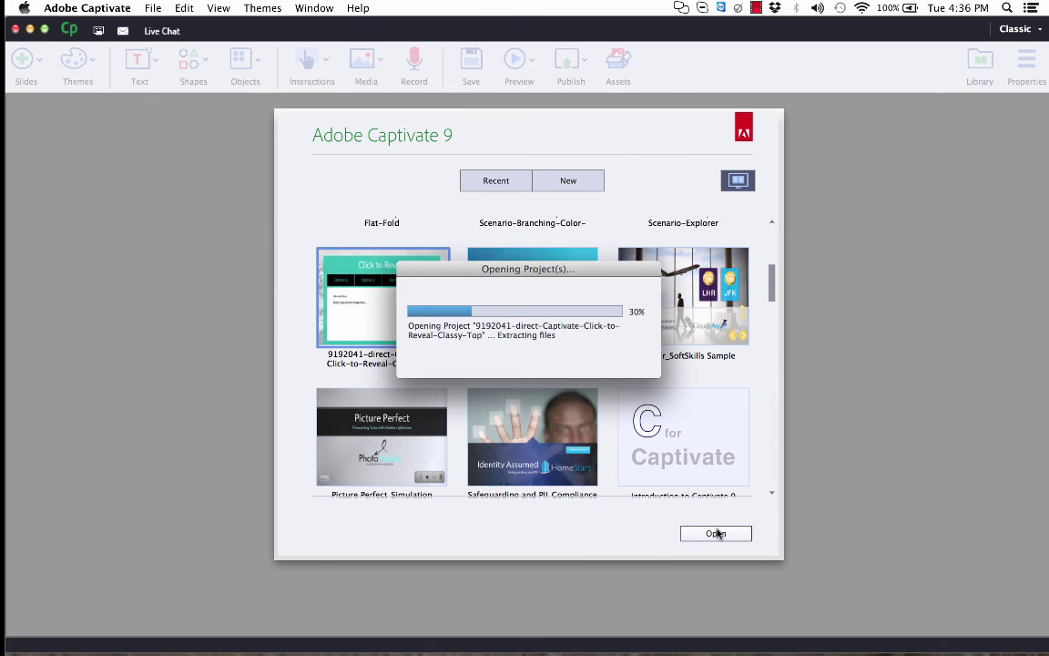